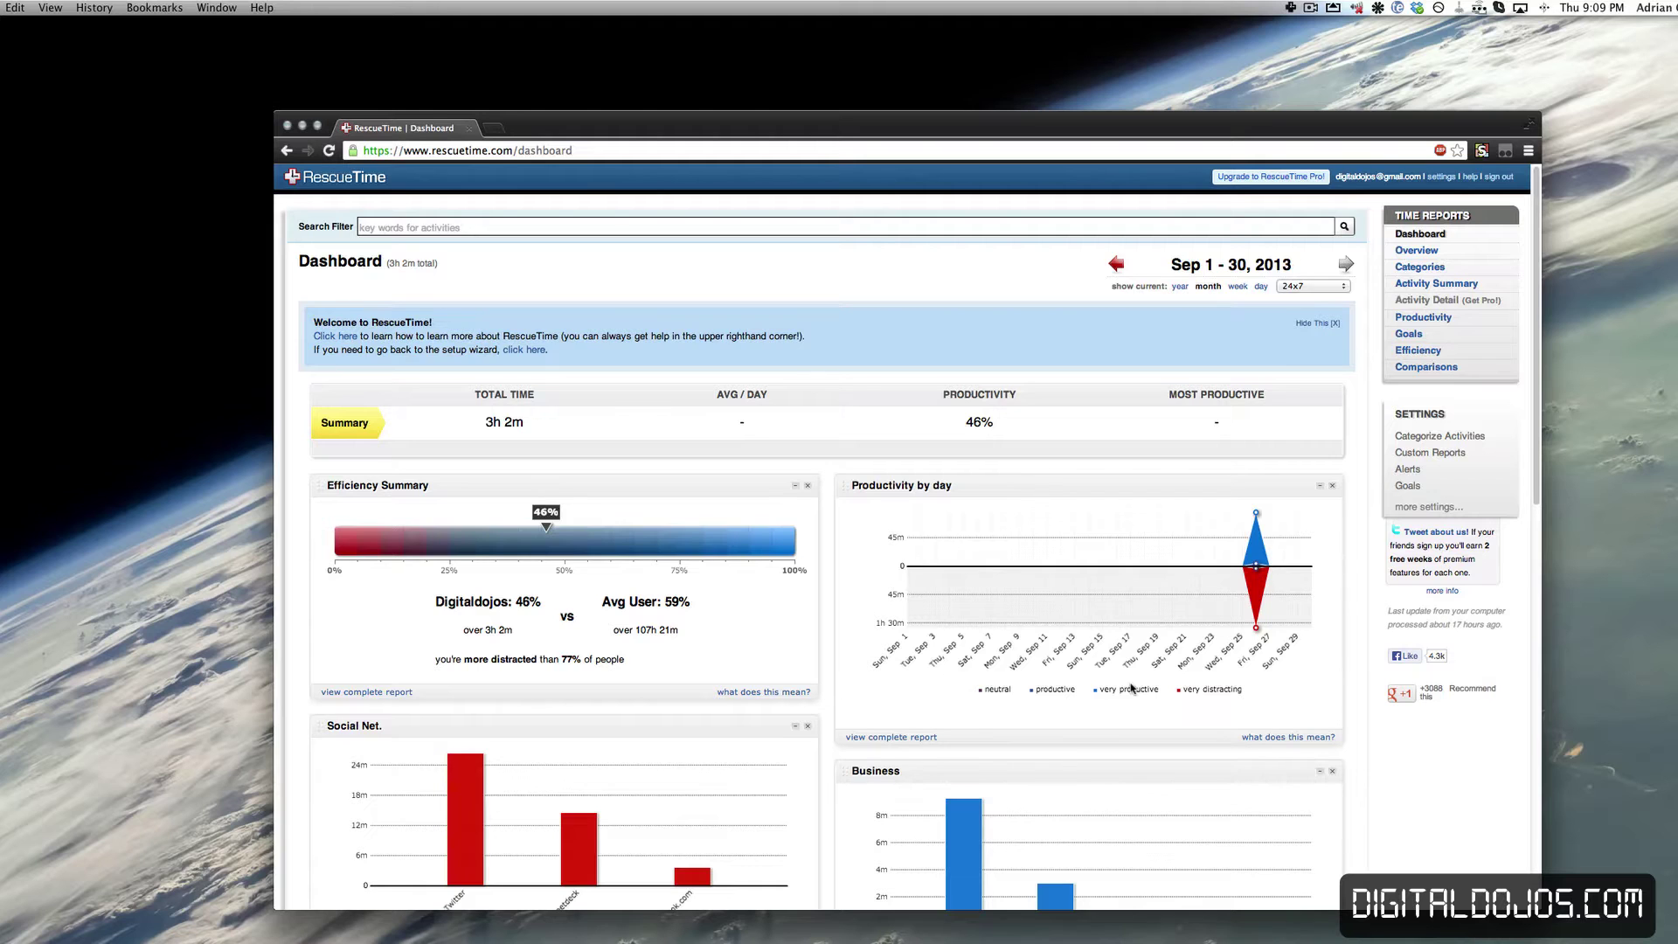
Step: Browse the dashboard, opening and dismissing the RescueTime client's quick menu without choosing anything
{"action": "scroll", "coordinate": [1116, 316], "scroll_direction": "down", "scroll_amount": 2}
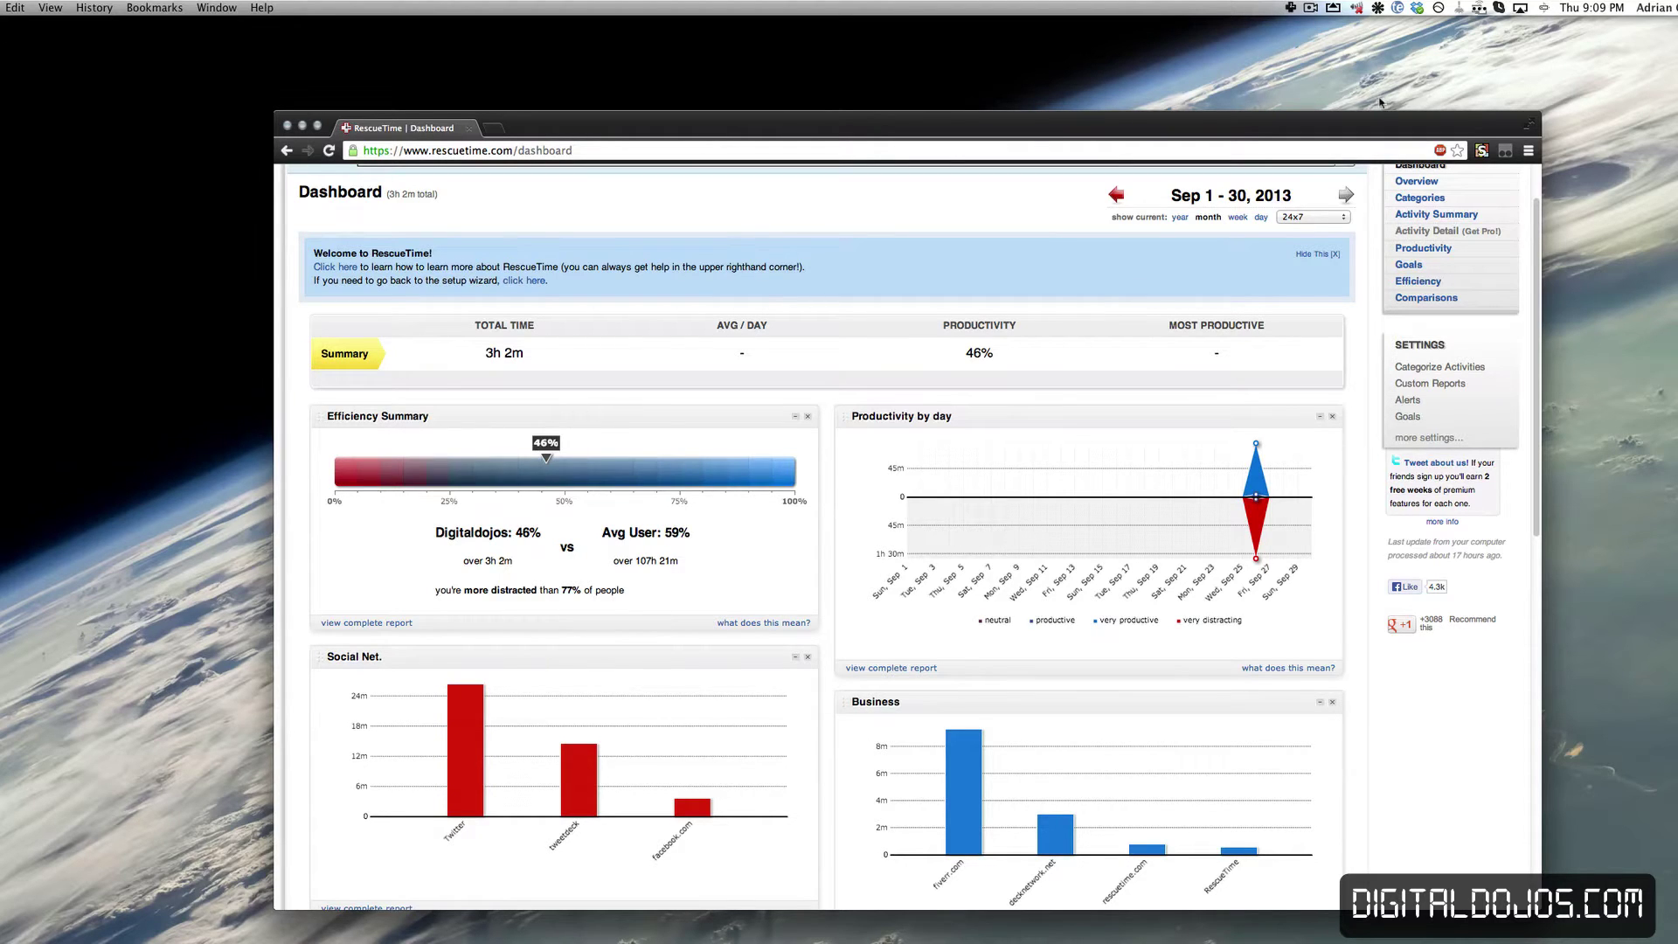
{"action": "left_click", "coordinate": [1288, 7]}
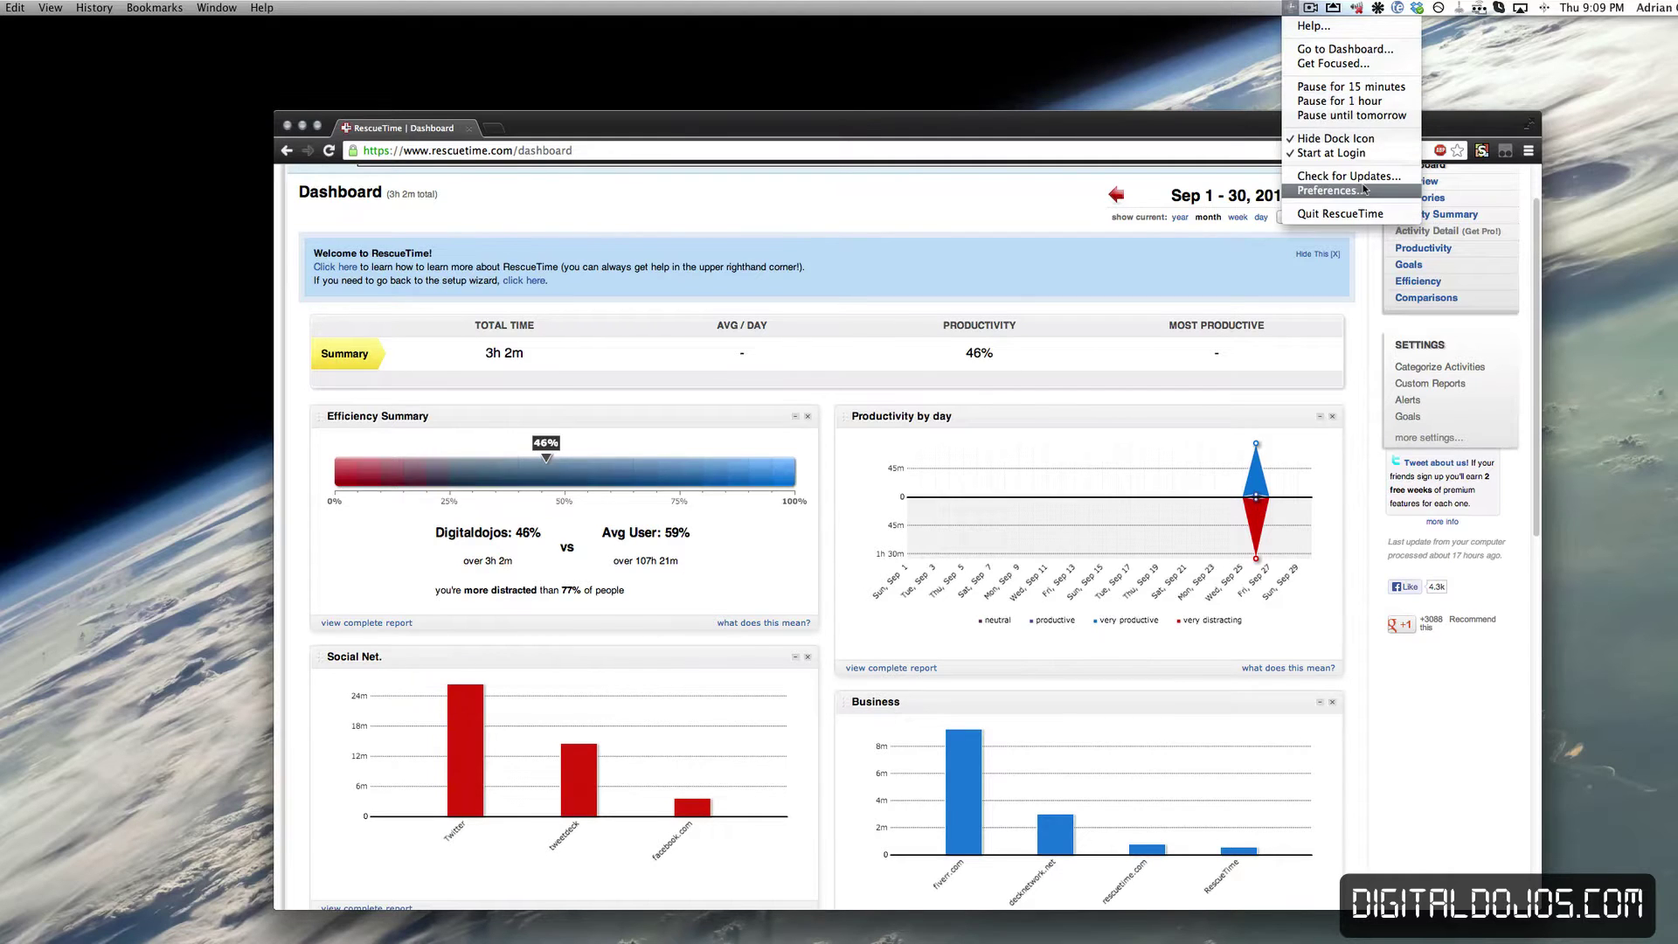
{"action": "key", "text": "Escape"}
{"action": "scroll", "coordinate": [1247, 298], "scroll_direction": "up", "scroll_amount": 2}
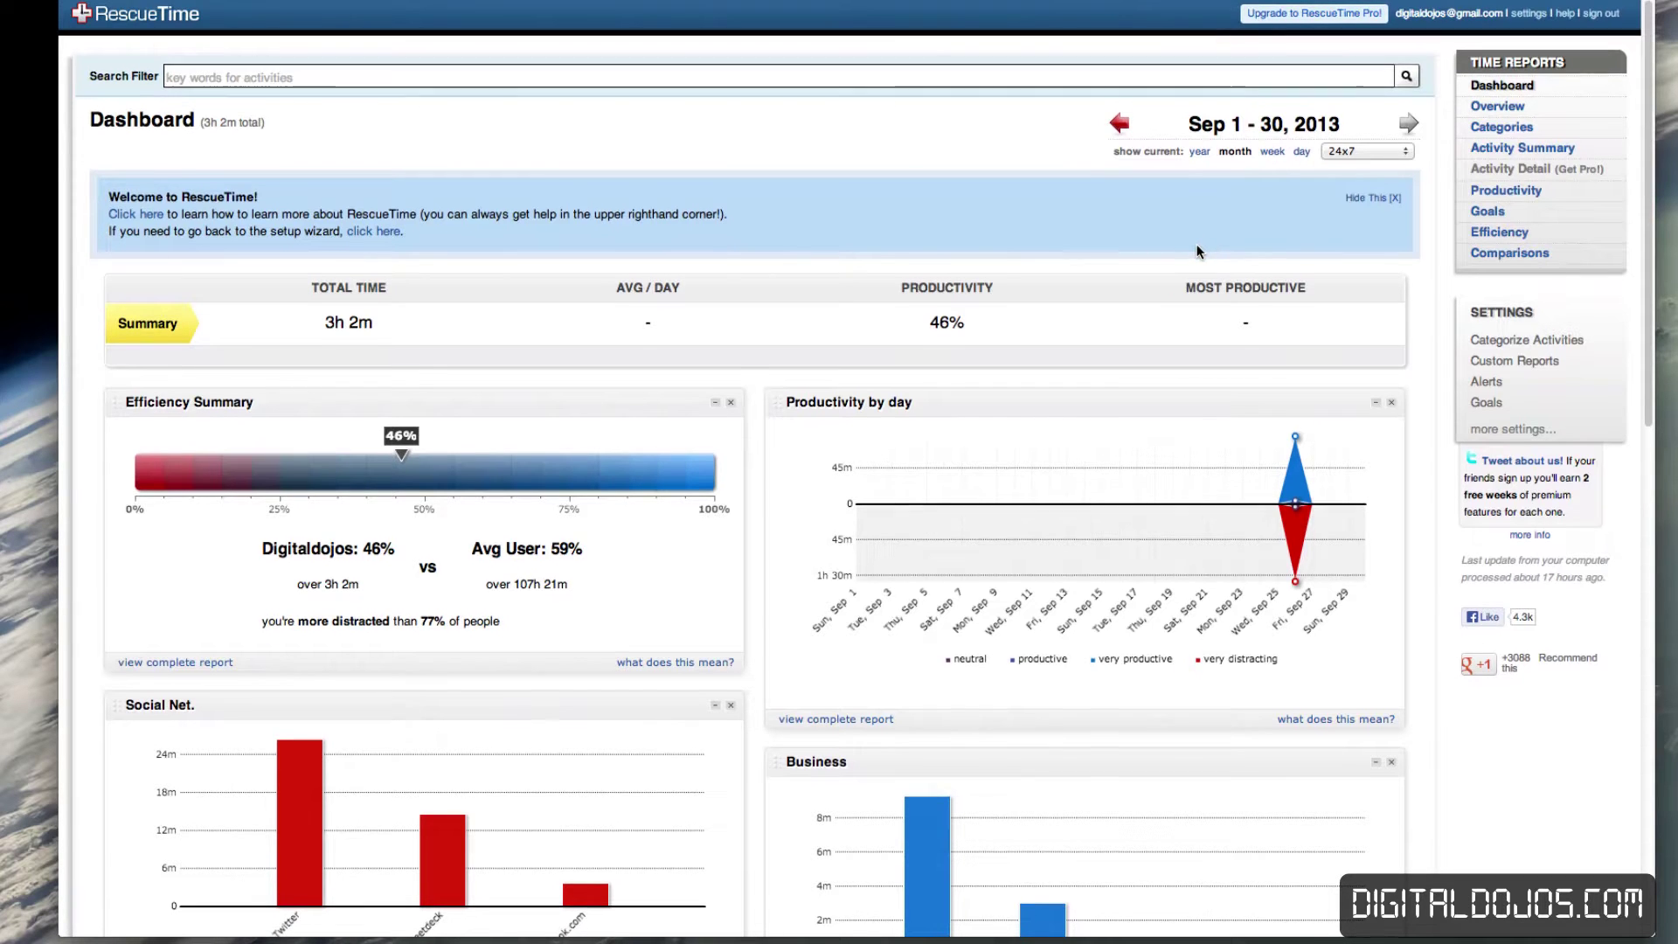
{"action": "scroll", "coordinate": [1197, 244], "scroll_direction": "down", "scroll_amount": 2}
{"action": "scroll", "coordinate": [1197, 245], "scroll_direction": "up", "scroll_amount": 2}
{"action": "scroll", "coordinate": [1198, 254], "scroll_direction": "down", "scroll_amount": 2}
{"action": "scroll", "coordinate": [1198, 254], "scroll_direction": "up", "scroll_amount": 2}
{"action": "scroll", "coordinate": [1197, 249], "scroll_direction": "down", "scroll_amount": 2}
{"action": "scroll", "coordinate": [1202, 276], "scroll_direction": "up", "scroll_amount": 2}
{"action": "scroll", "coordinate": [589, 631], "scroll_direction": "down", "scroll_amount": 5}
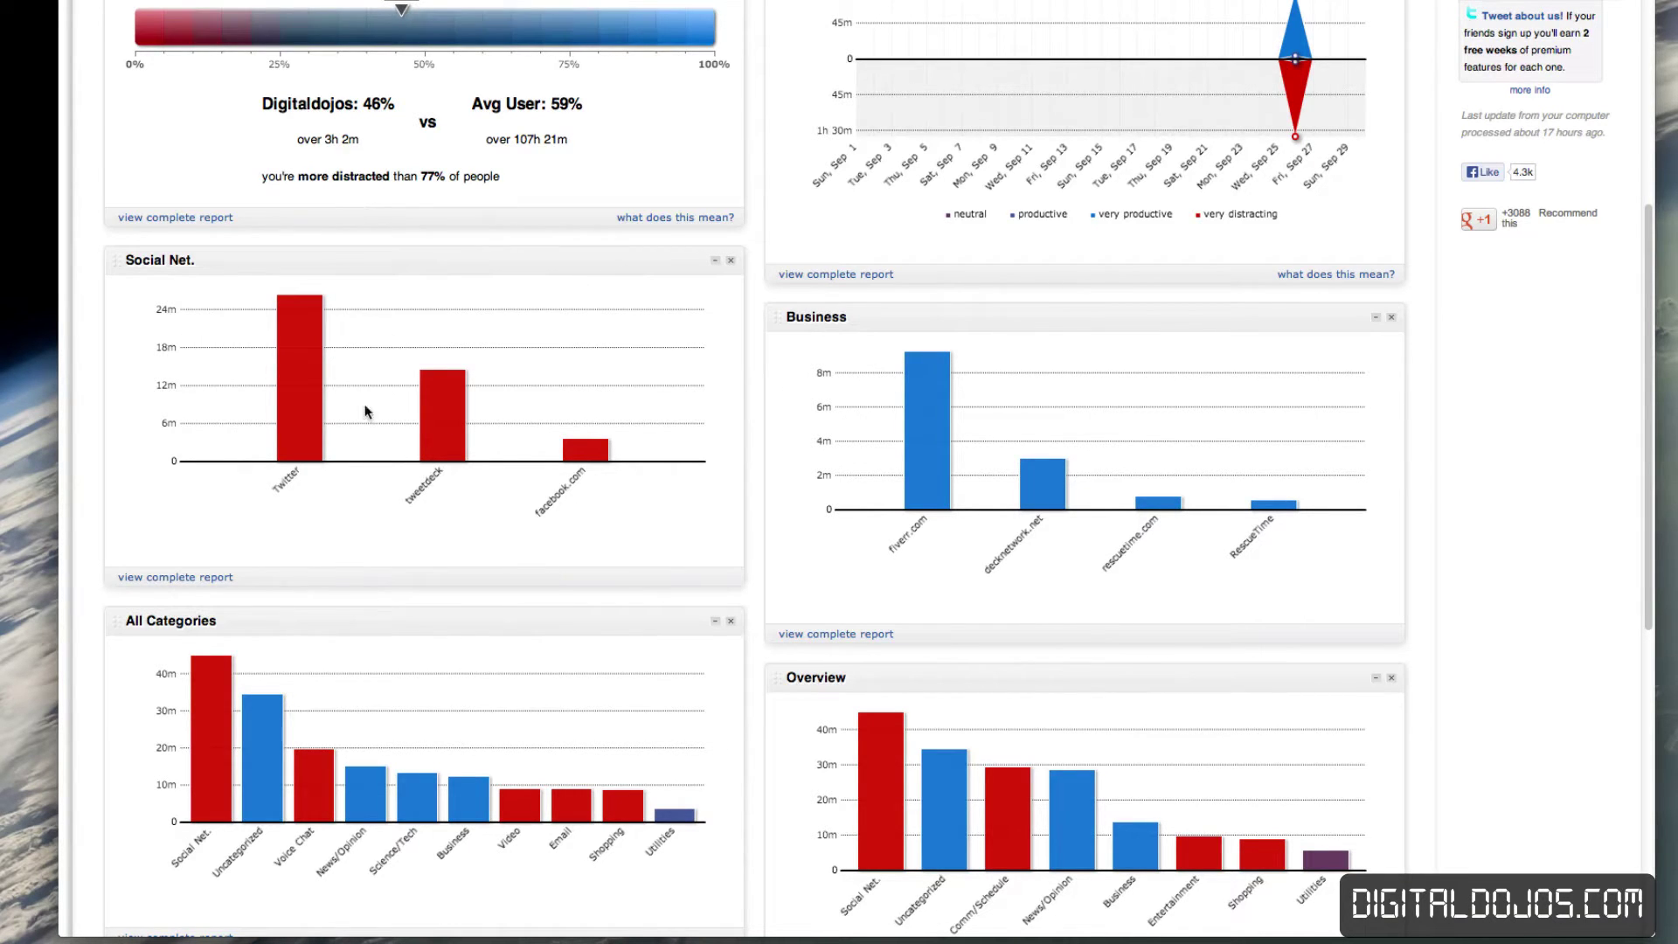
{"action": "mouse_move", "coordinate": [589, 460]}
{"action": "mouse_move", "coordinate": [200, 686]}
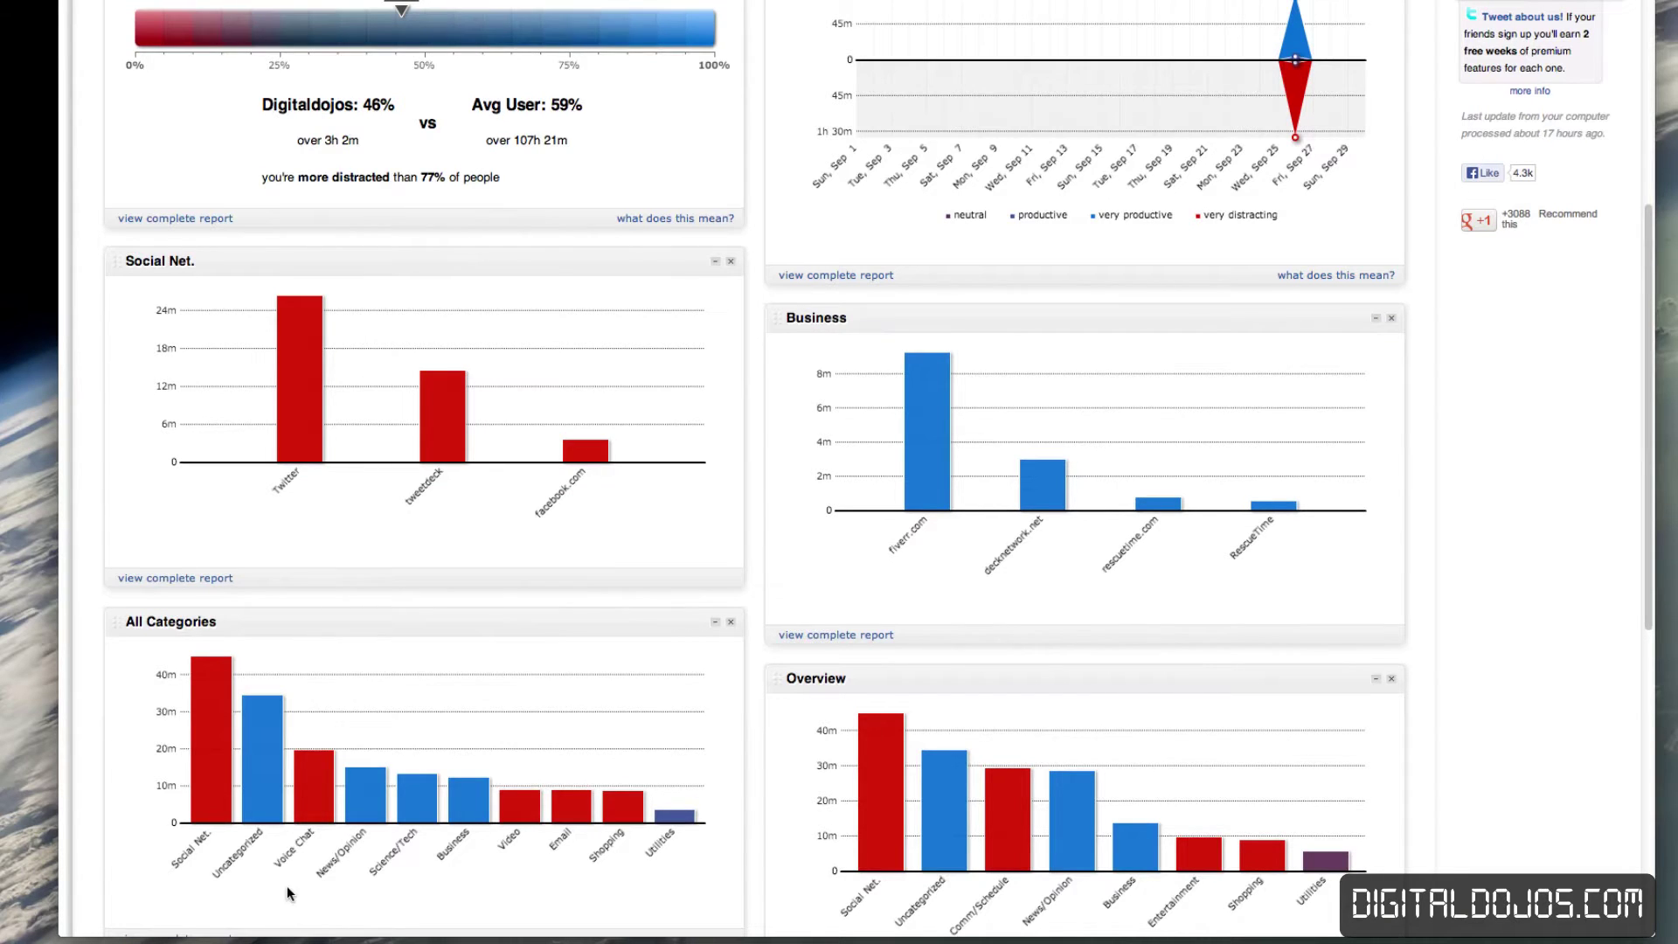
{"action": "scroll", "coordinate": [370, 862], "scroll_direction": "down", "scroll_amount": 2}
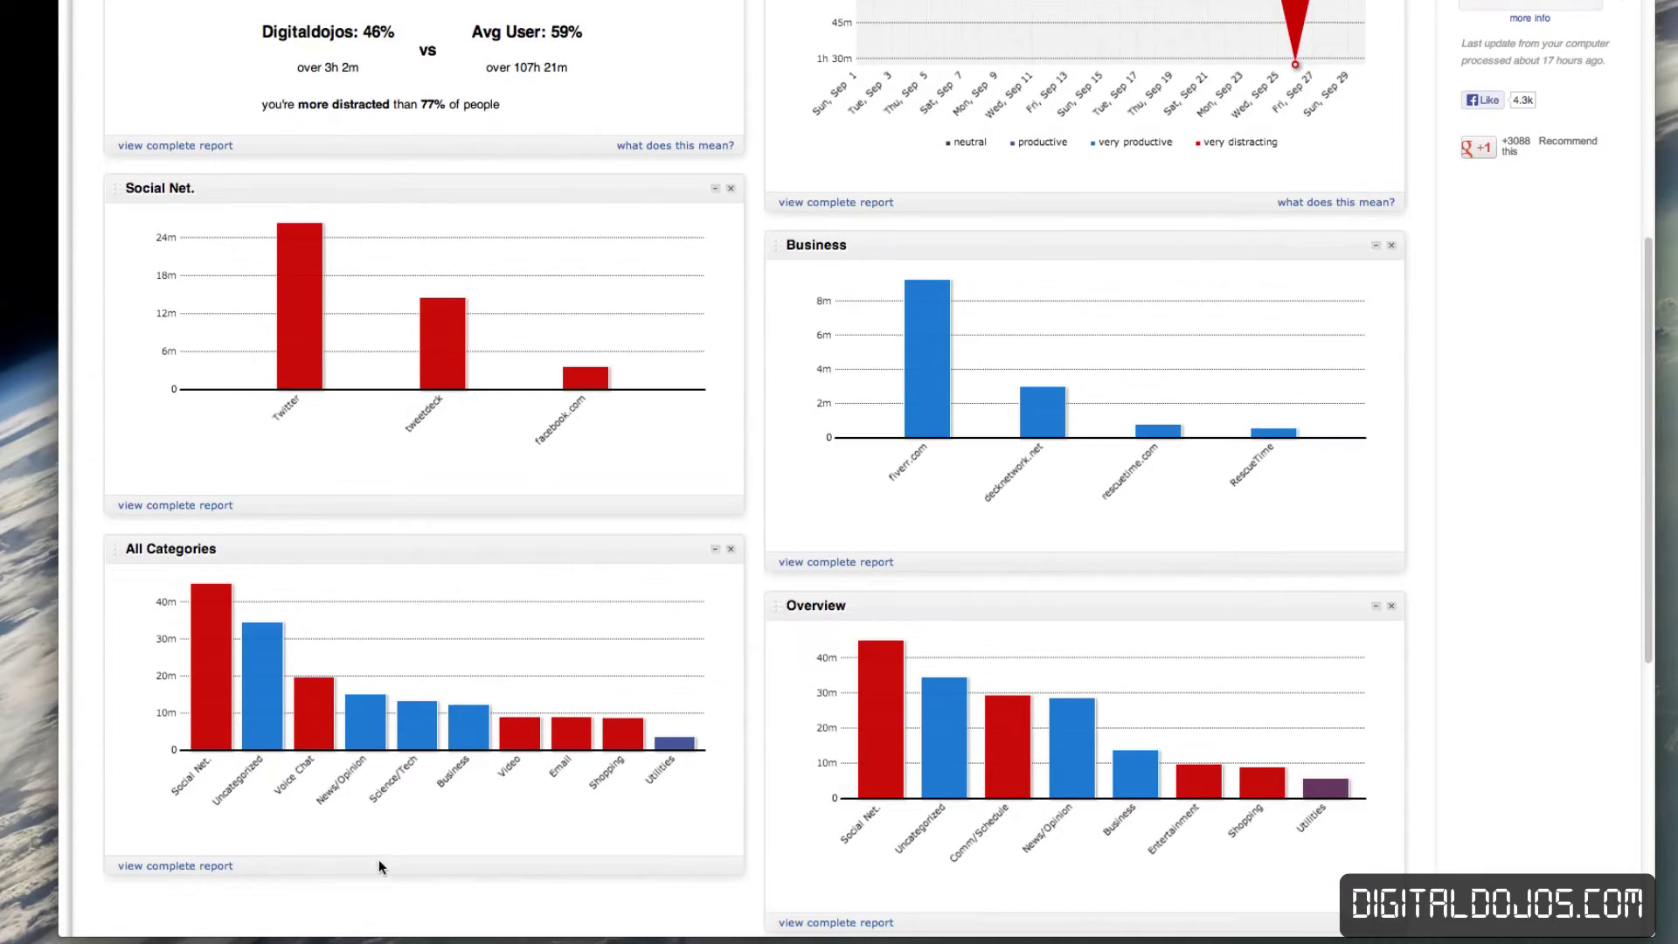
{"action": "scroll", "coordinate": [910, 809], "scroll_direction": "down", "scroll_amount": 10}
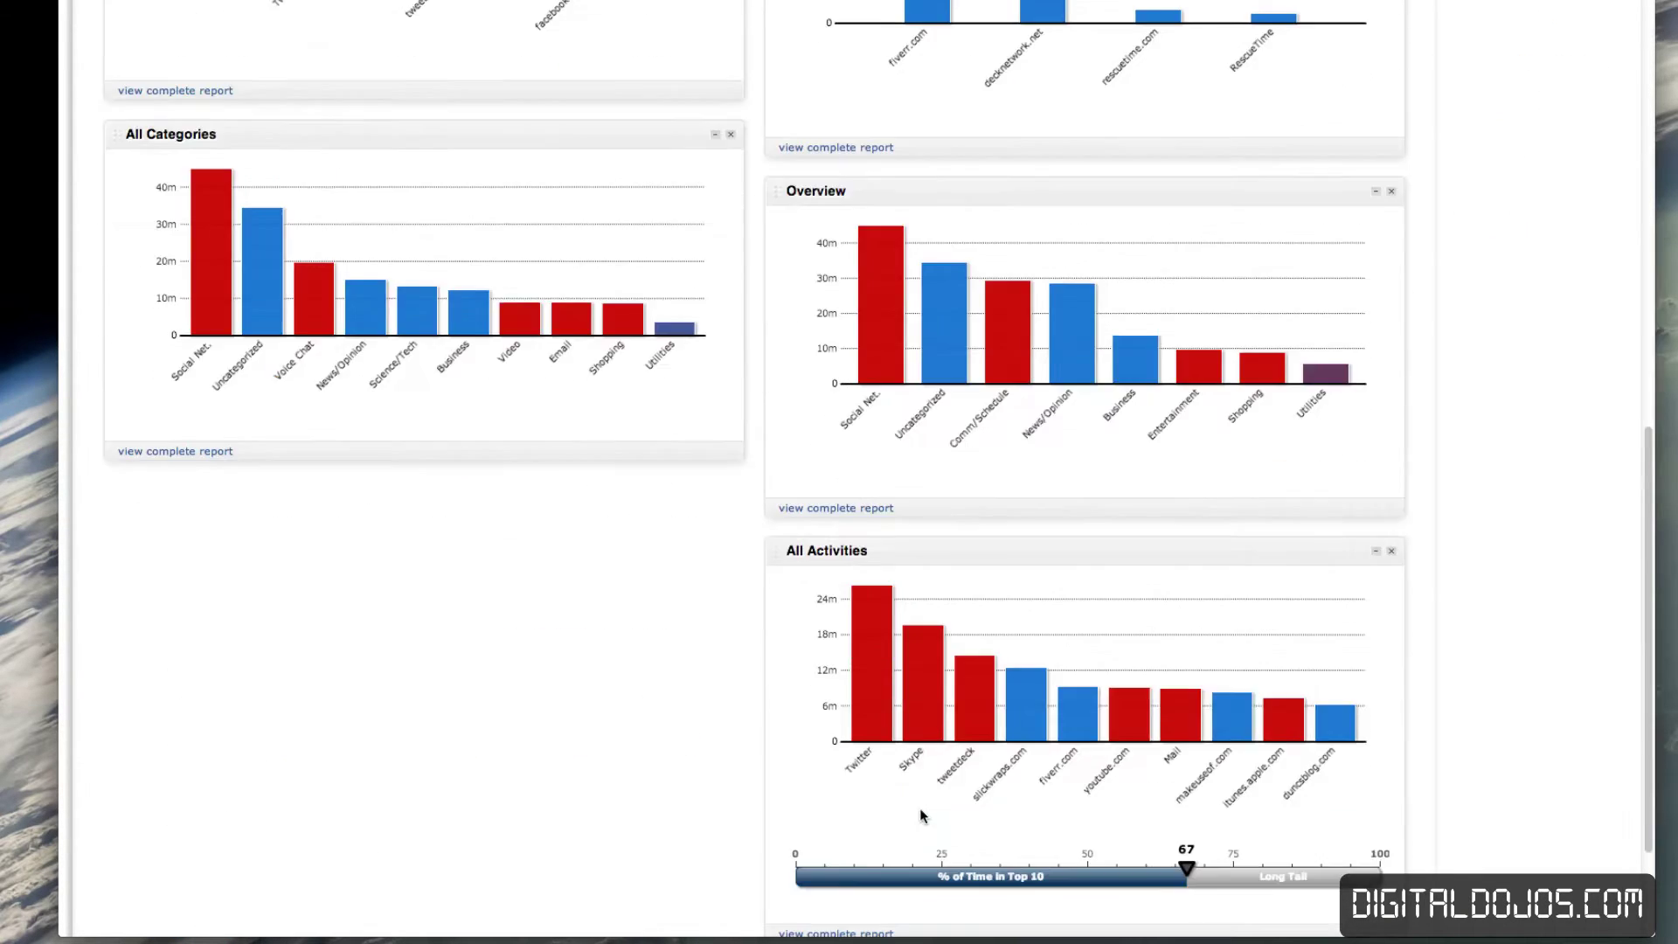
{"action": "scroll", "coordinate": [919, 808], "scroll_direction": "up", "scroll_amount": 20}
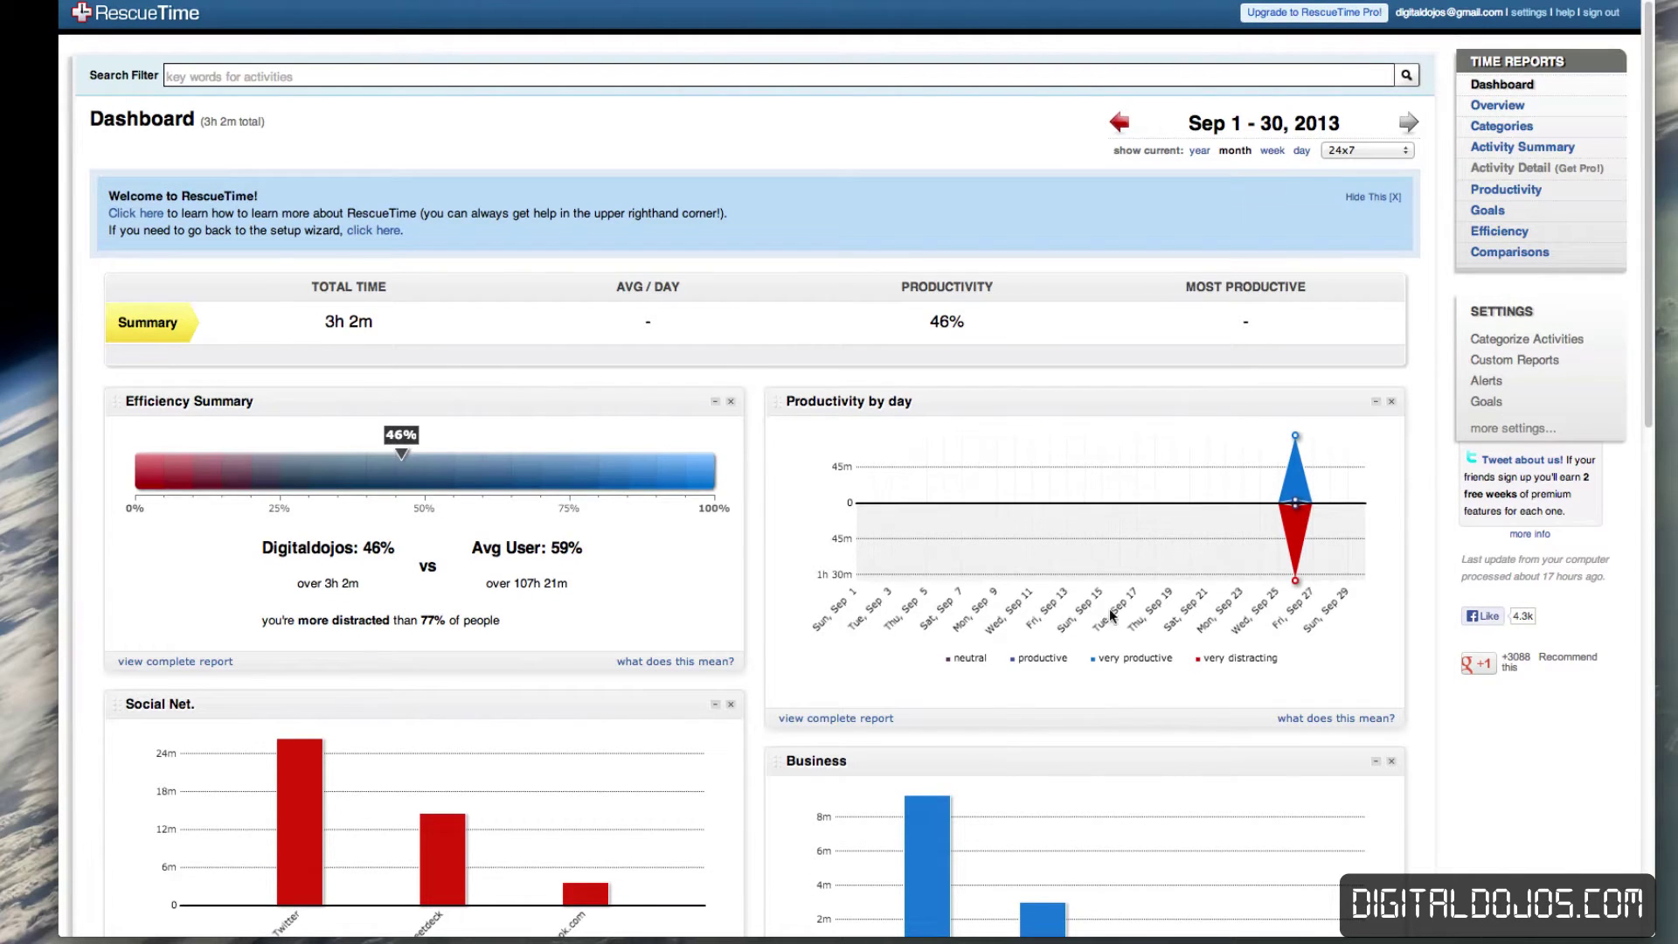
Step: In Categorize Activities, lower Twitter to distracting (-1) and raise Mail to very productive (2)
{"action": "left_click", "coordinate": [1496, 342]}
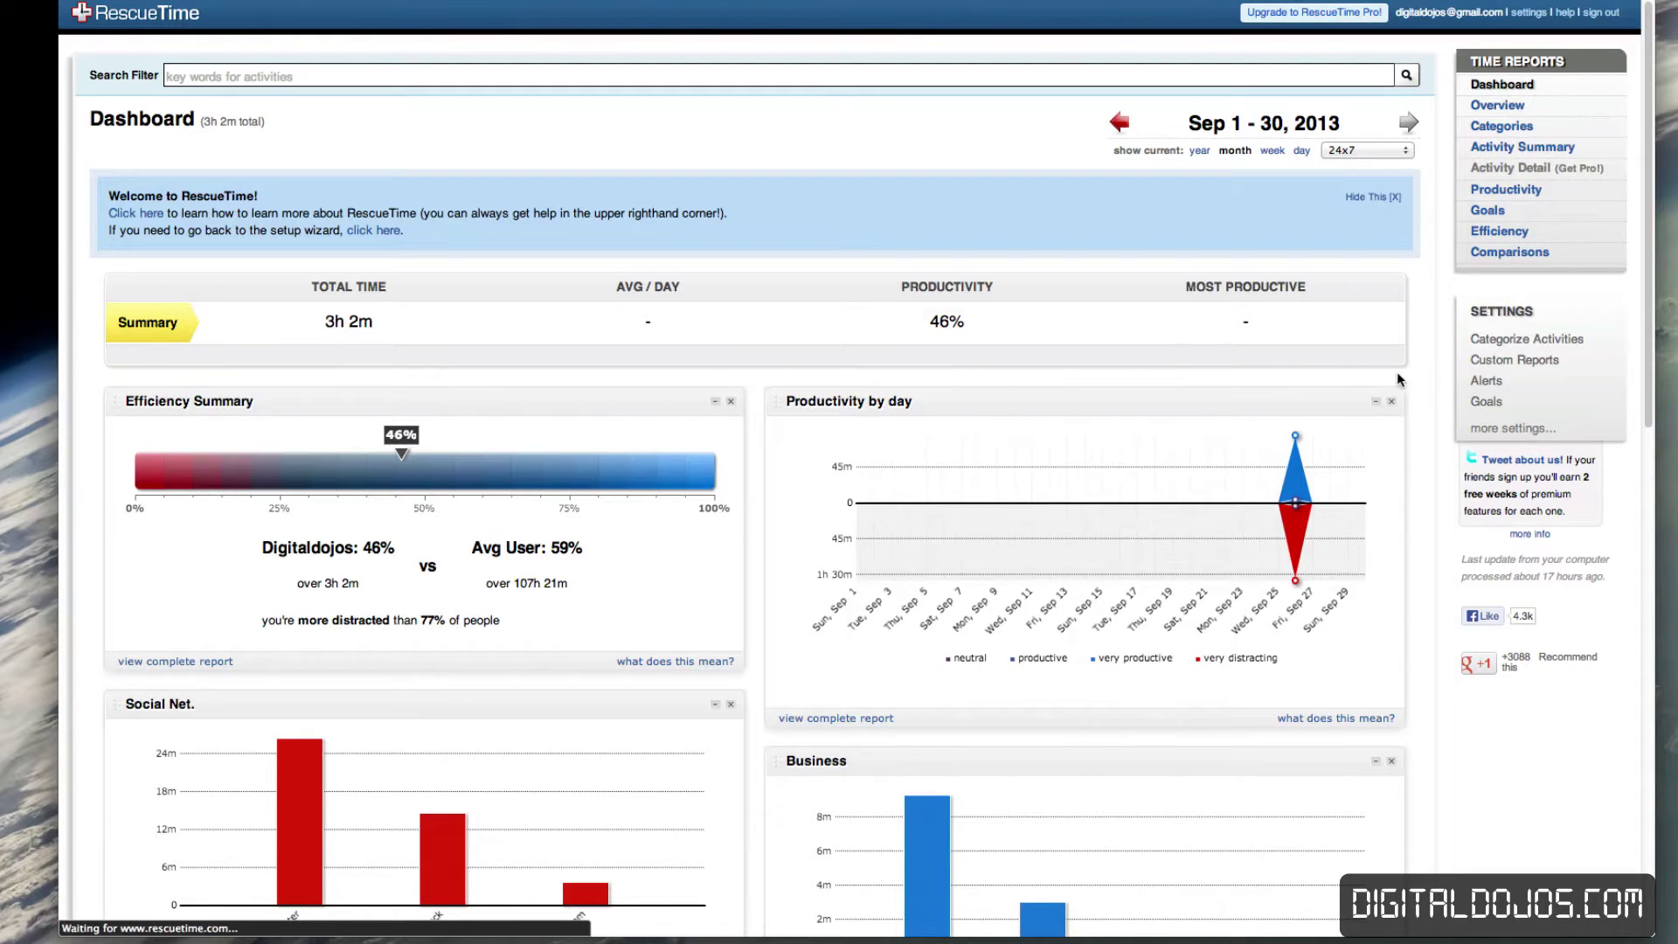
{"action": "scroll", "coordinate": [1260, 579], "scroll_direction": "down", "scroll_amount": 5}
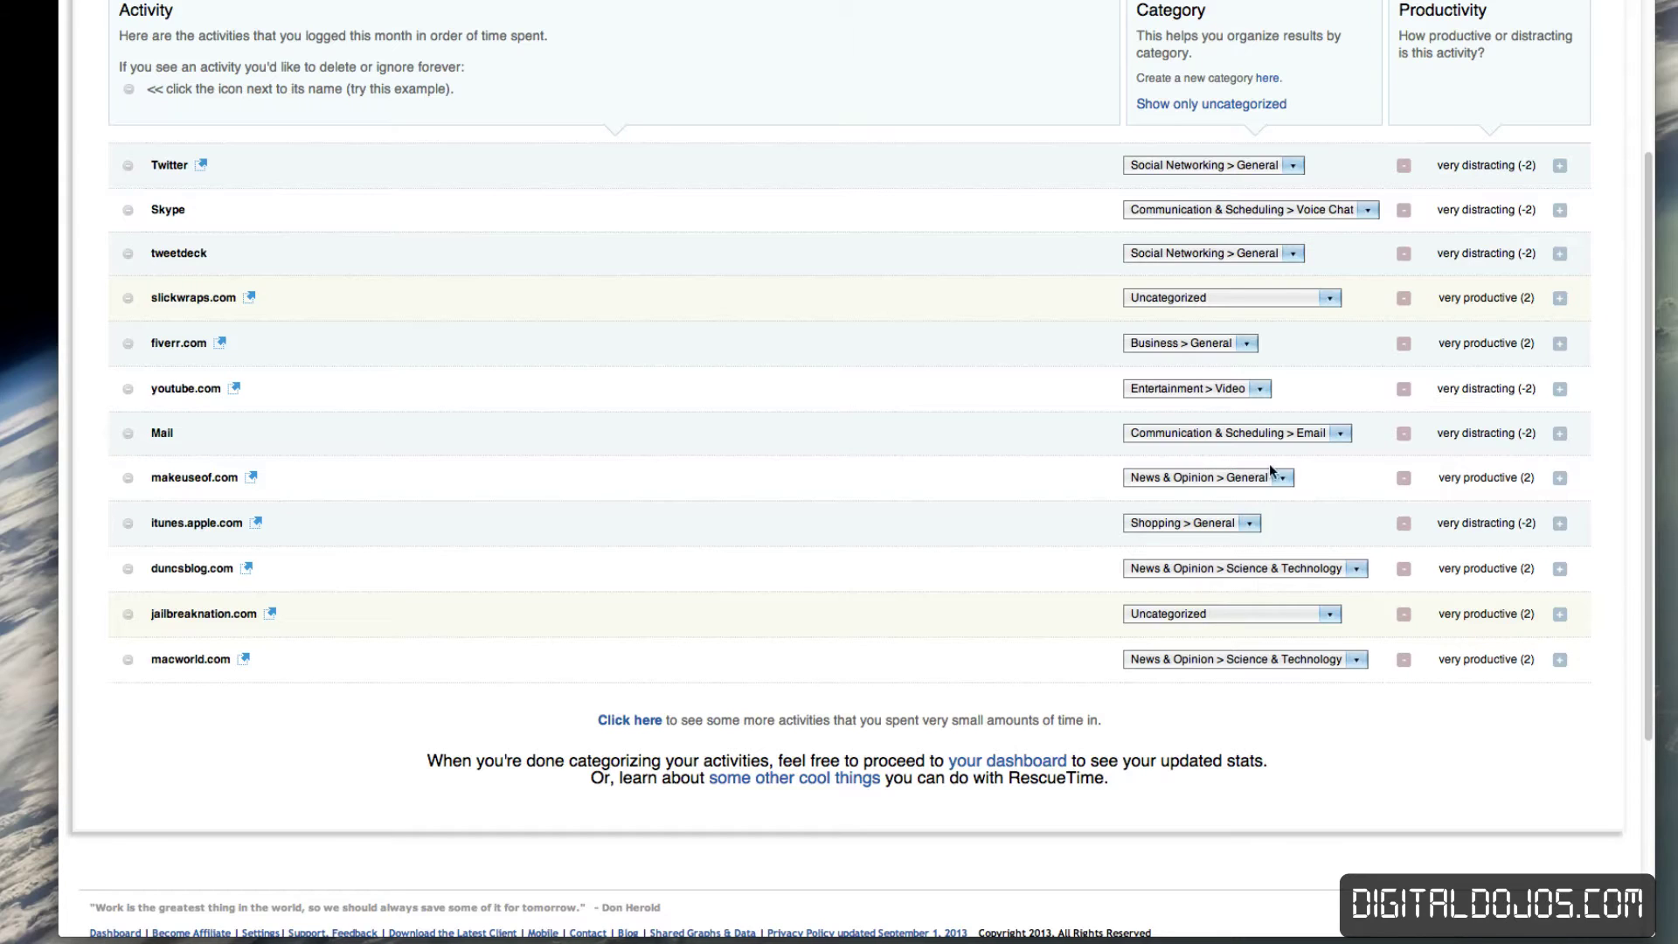
{"action": "left_click", "coordinate": [1561, 167]}
{"action": "left_click", "coordinate": [1561, 434]}
{"action": "left_click", "coordinate": [1560, 434]}
{"action": "left_click", "coordinate": [1560, 434]}
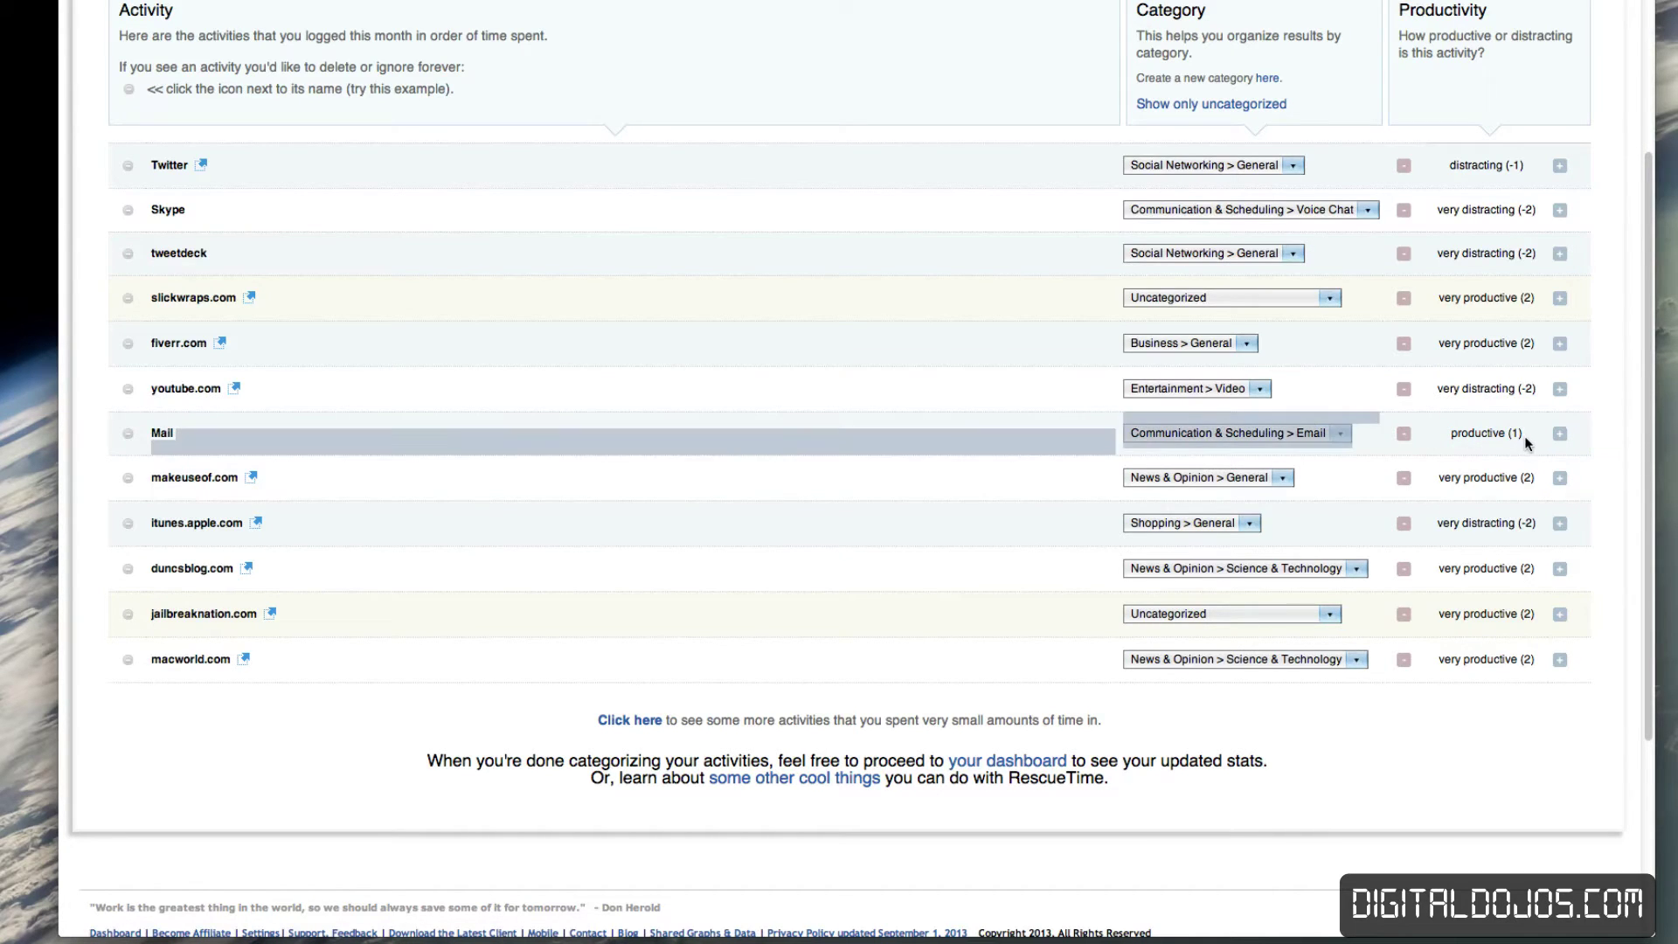
{"action": "left_click", "coordinate": [1560, 434]}
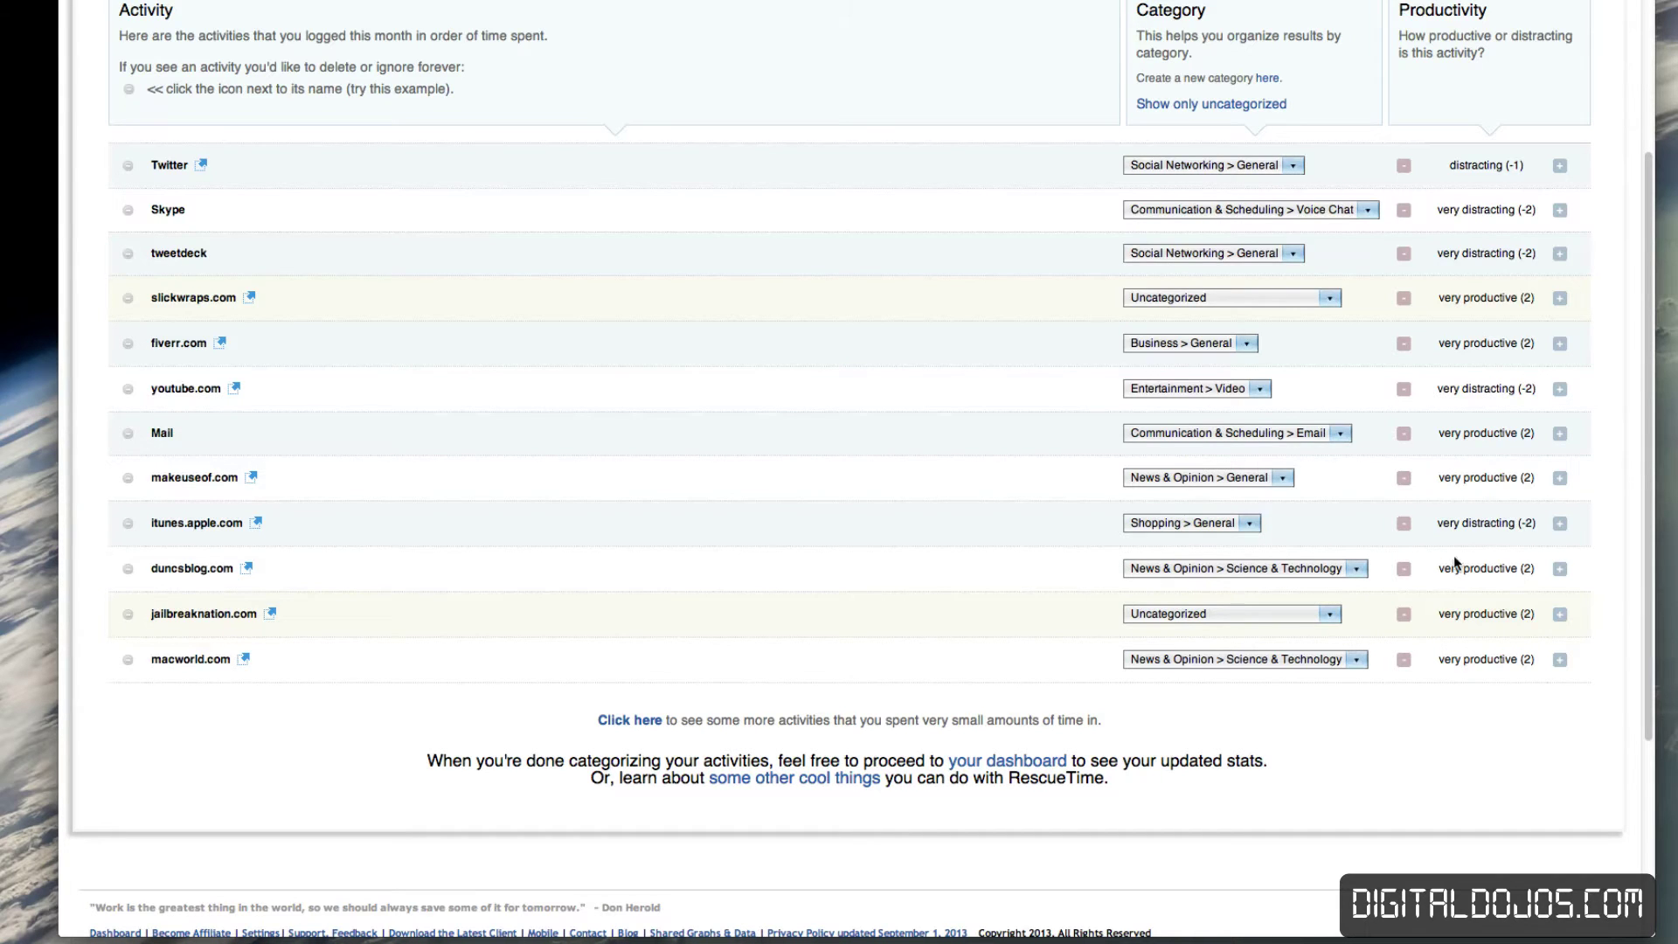
{"action": "scroll", "coordinate": [1493, 586], "scroll_direction": "up", "scroll_amount": 5}
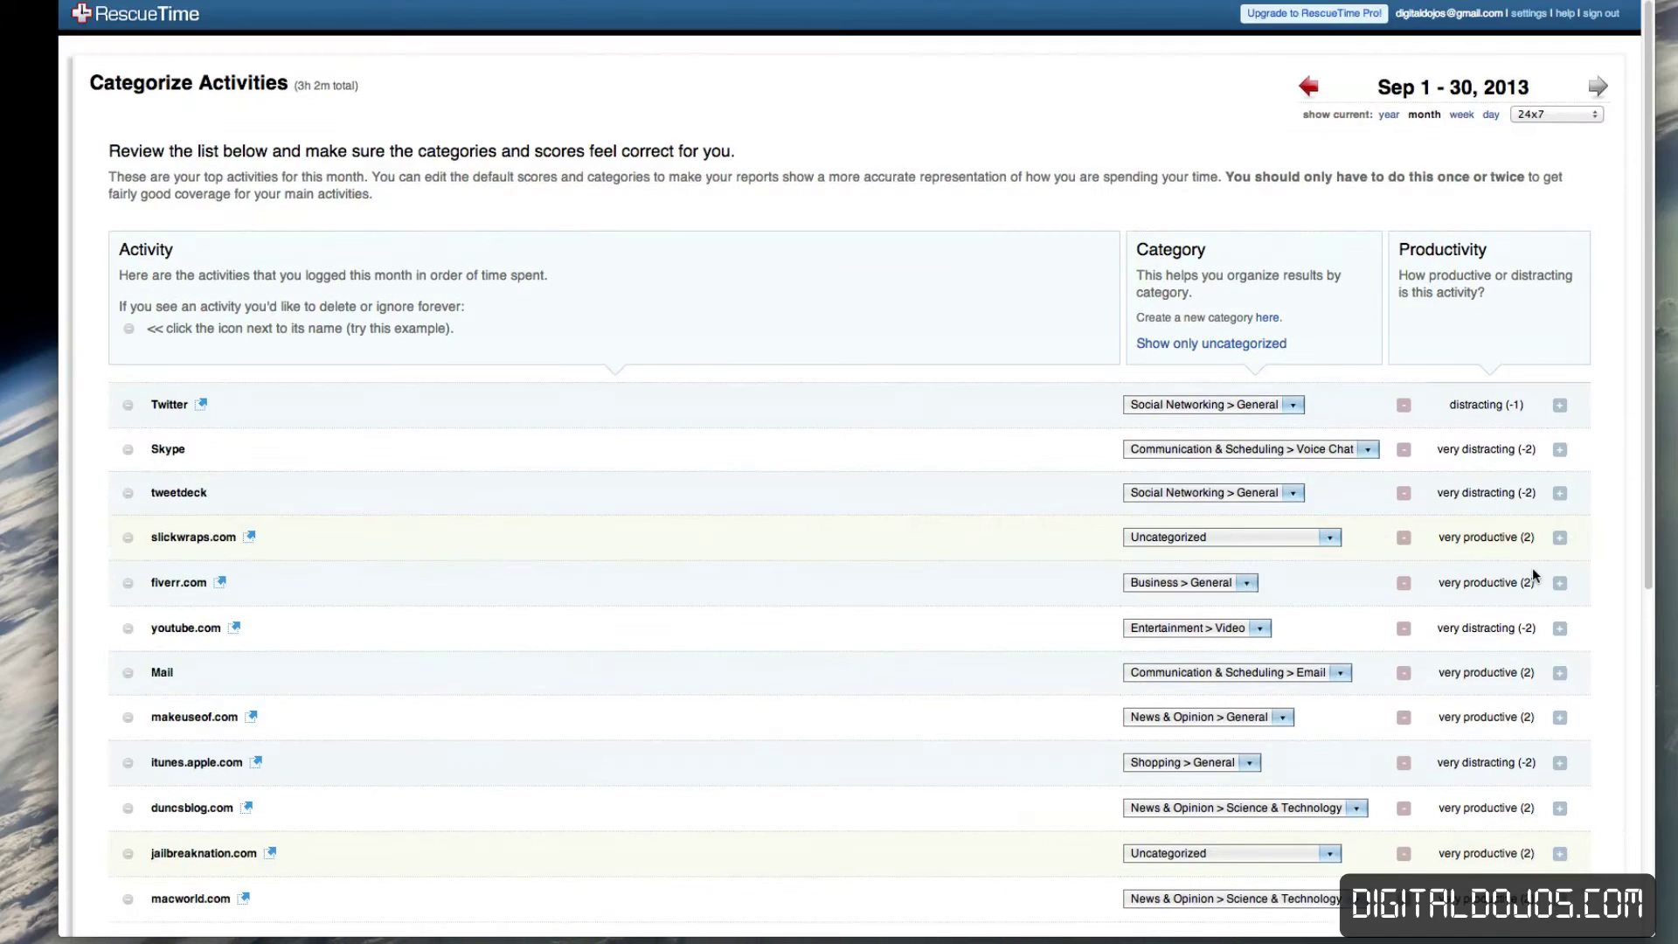
Step: Reload the dashboard showing 59% productivity, view the Productivity report's 3h 28m breakdown, then open Billing / Upgrades
{"action": "left_click", "coordinate": [131, 27]}
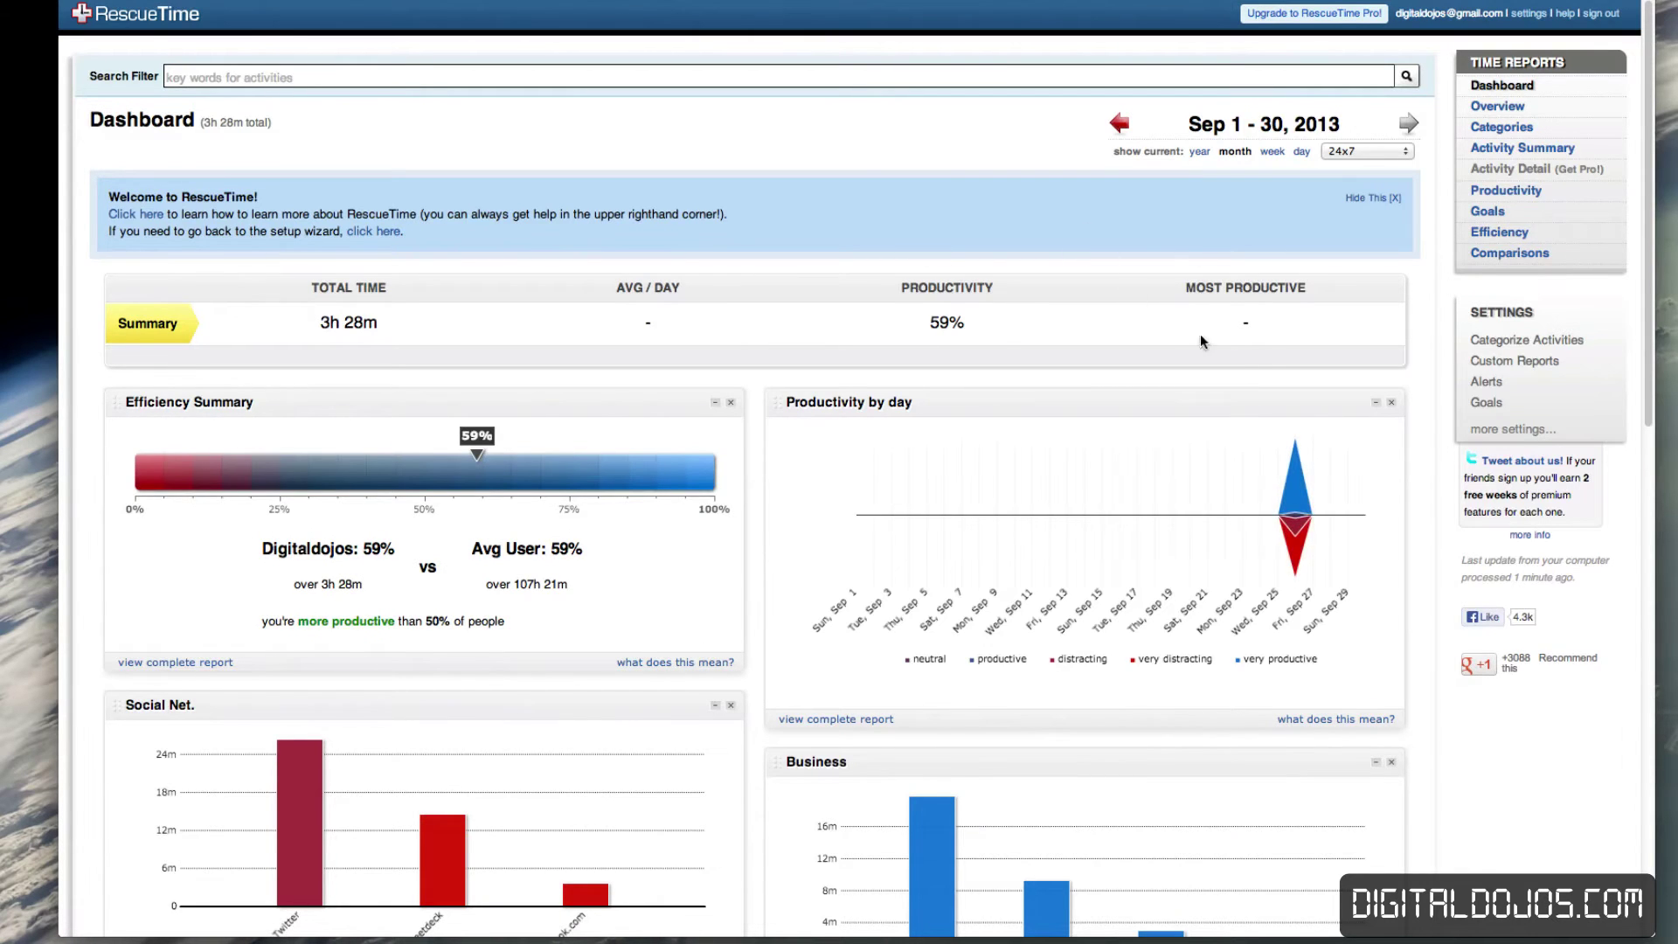
{"action": "scroll", "coordinate": [1220, 350], "scroll_direction": "down", "scroll_amount": 5}
{"action": "scroll", "coordinate": [1218, 337], "scroll_direction": "up", "scroll_amount": 5}
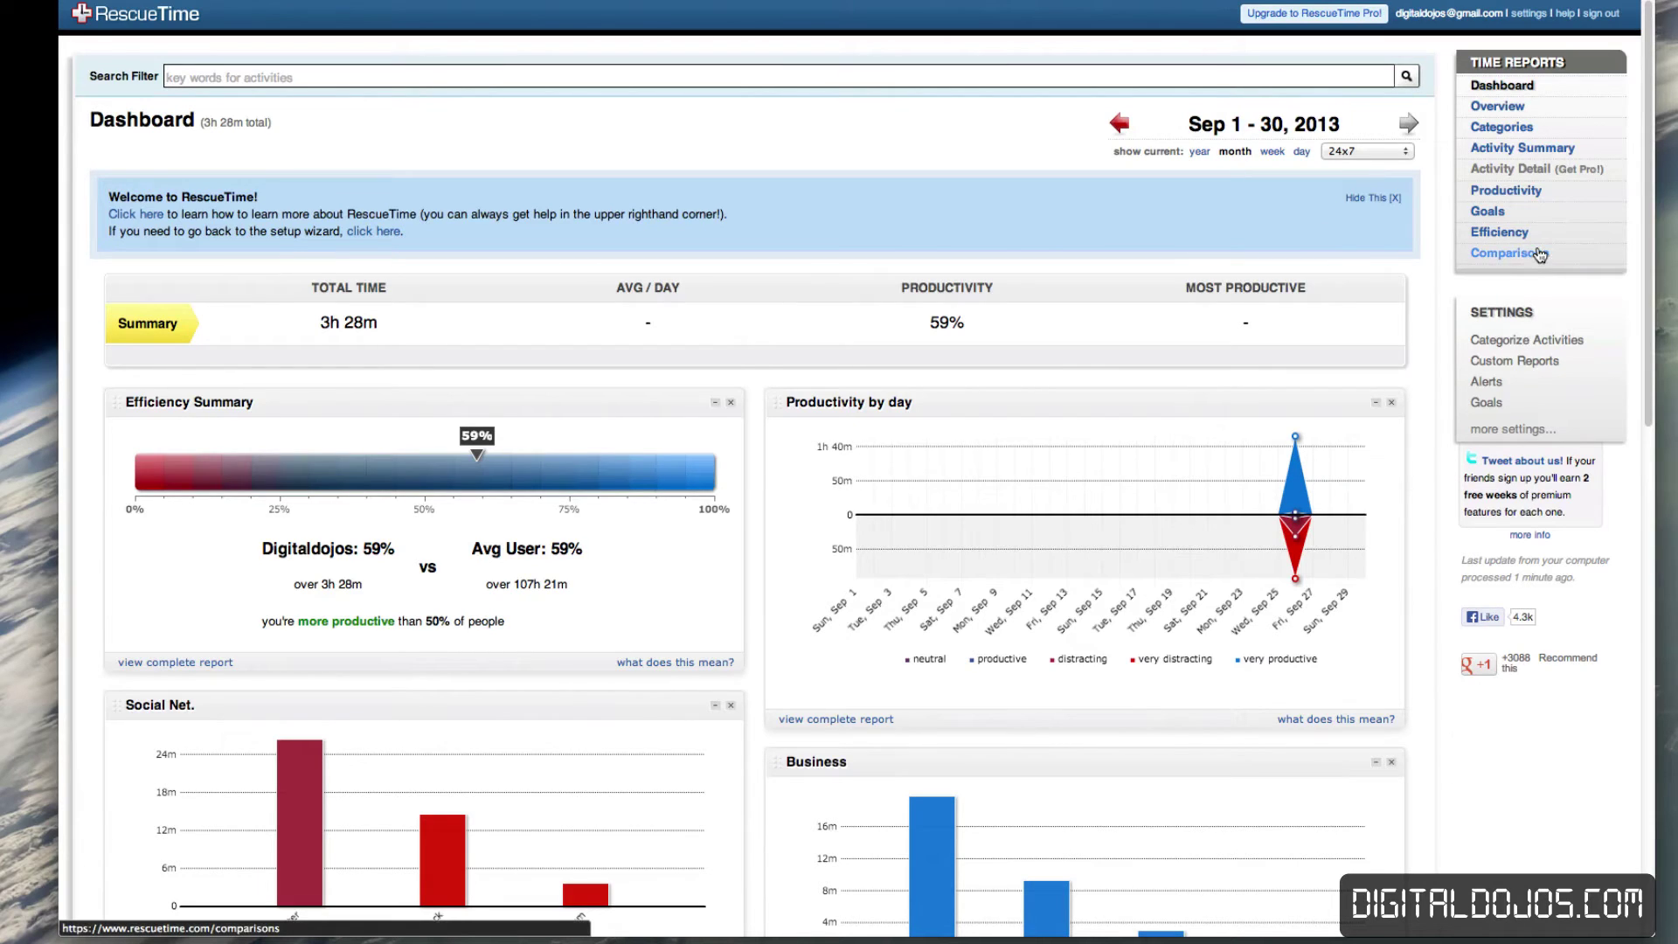
{"action": "left_click", "coordinate": [1515, 200]}
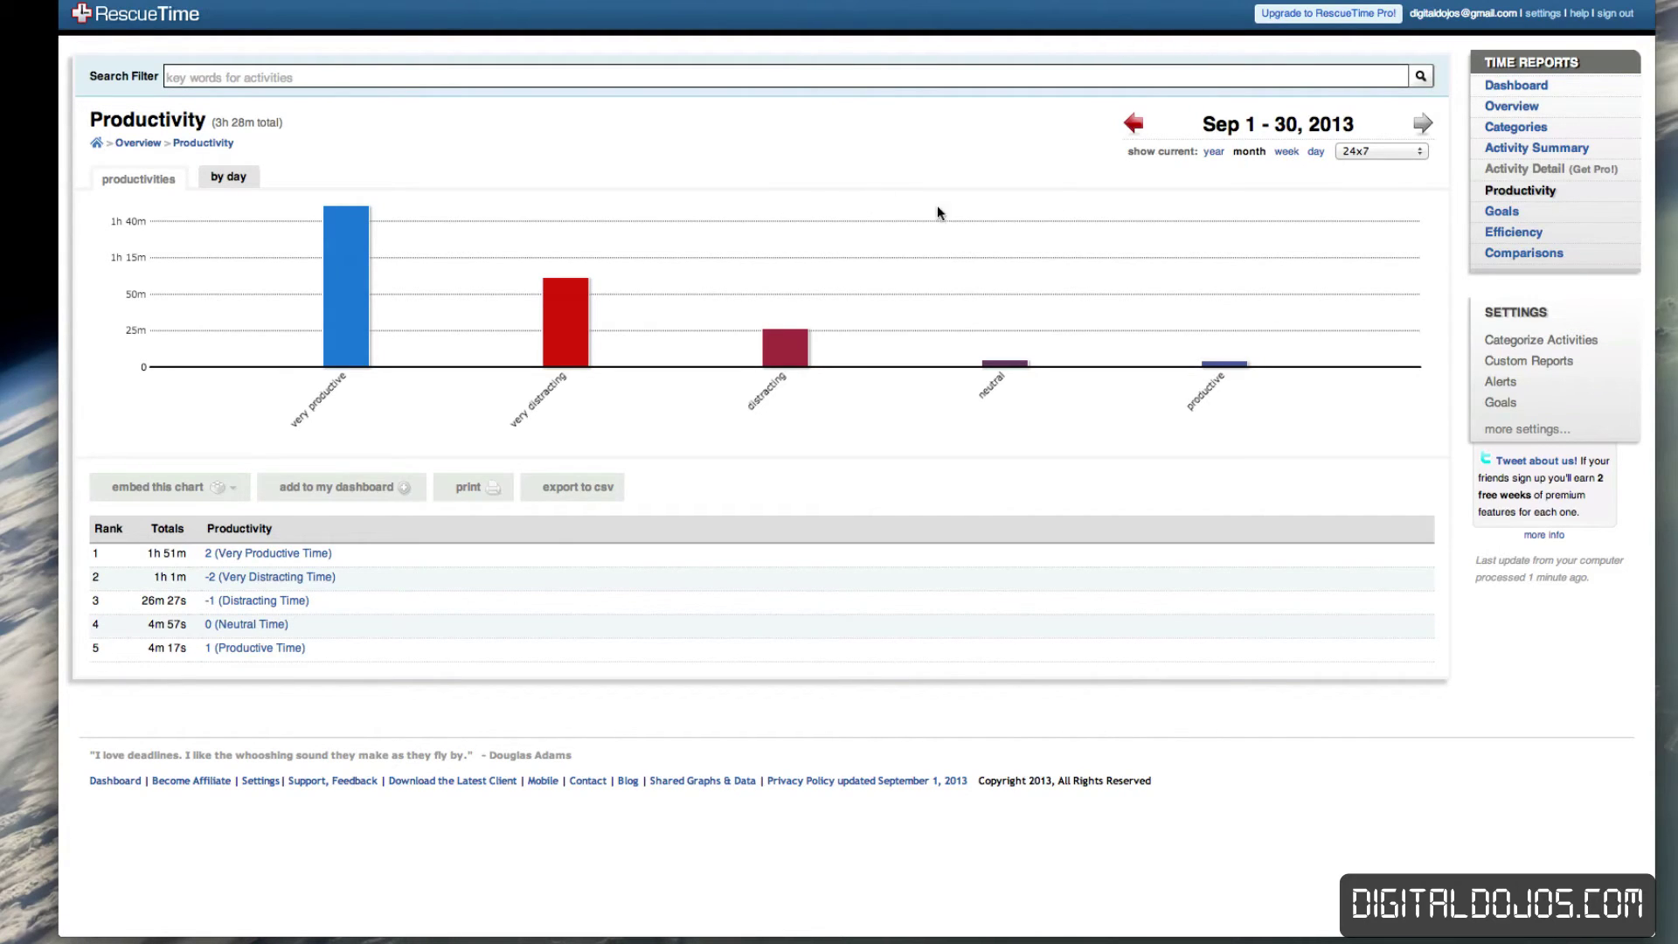
{"action": "left_click", "coordinate": [1291, 24]}
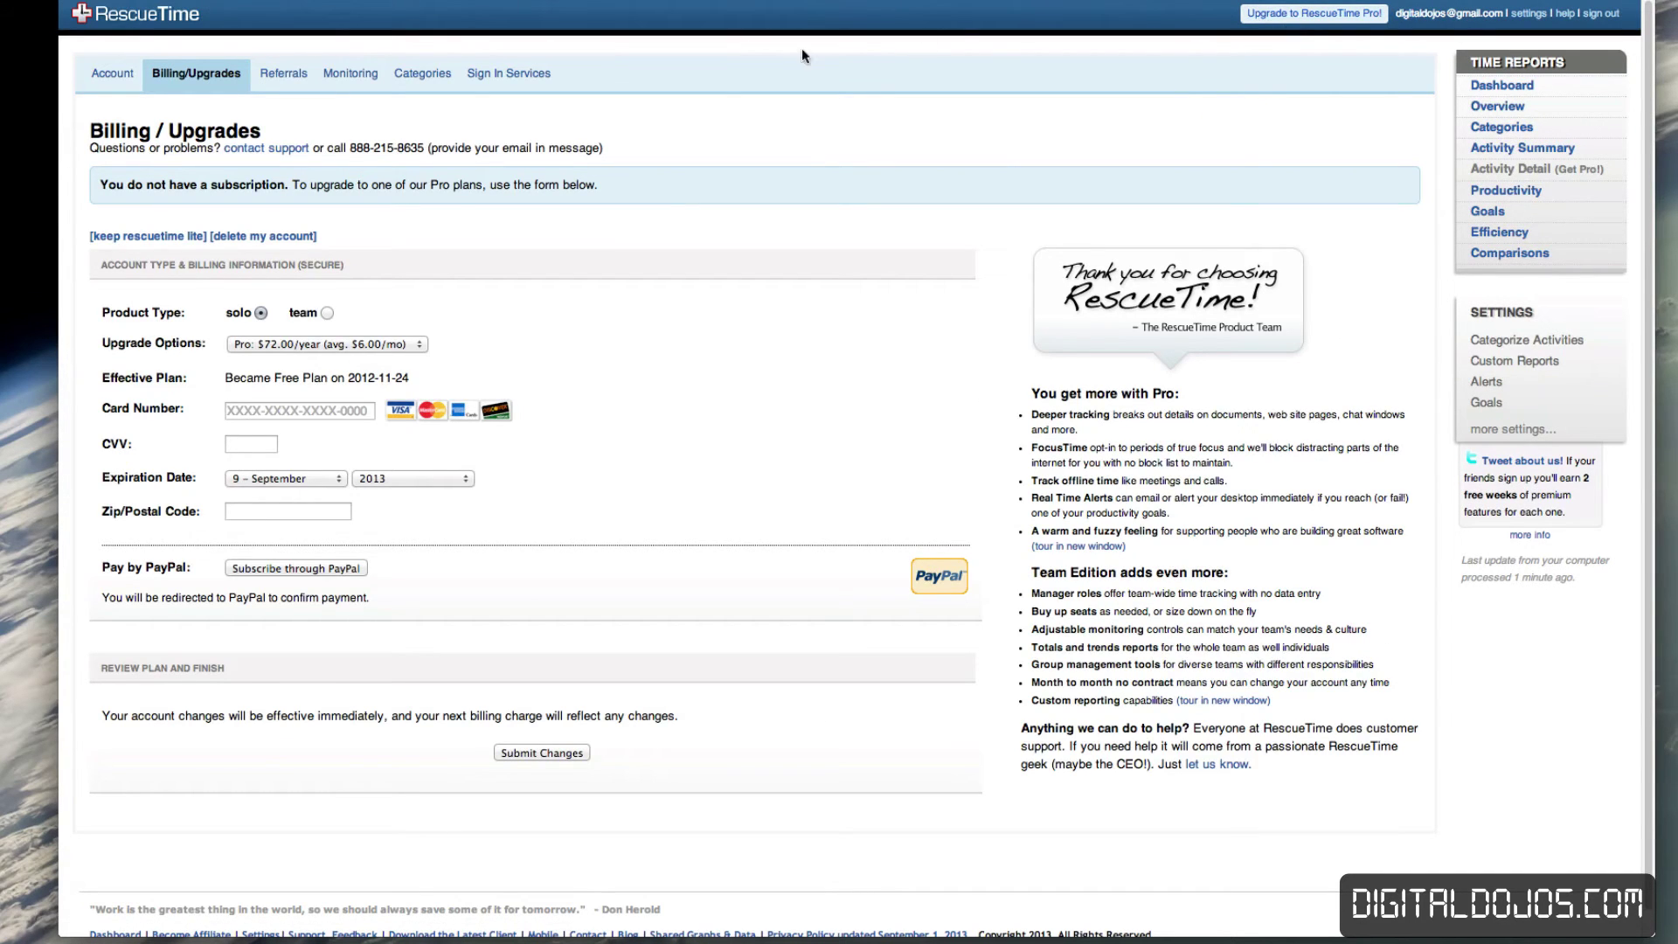
Step: Check the Pro upgrade options, keeping the $72.00/year plan selected
{"action": "left_click", "coordinate": [328, 349]}
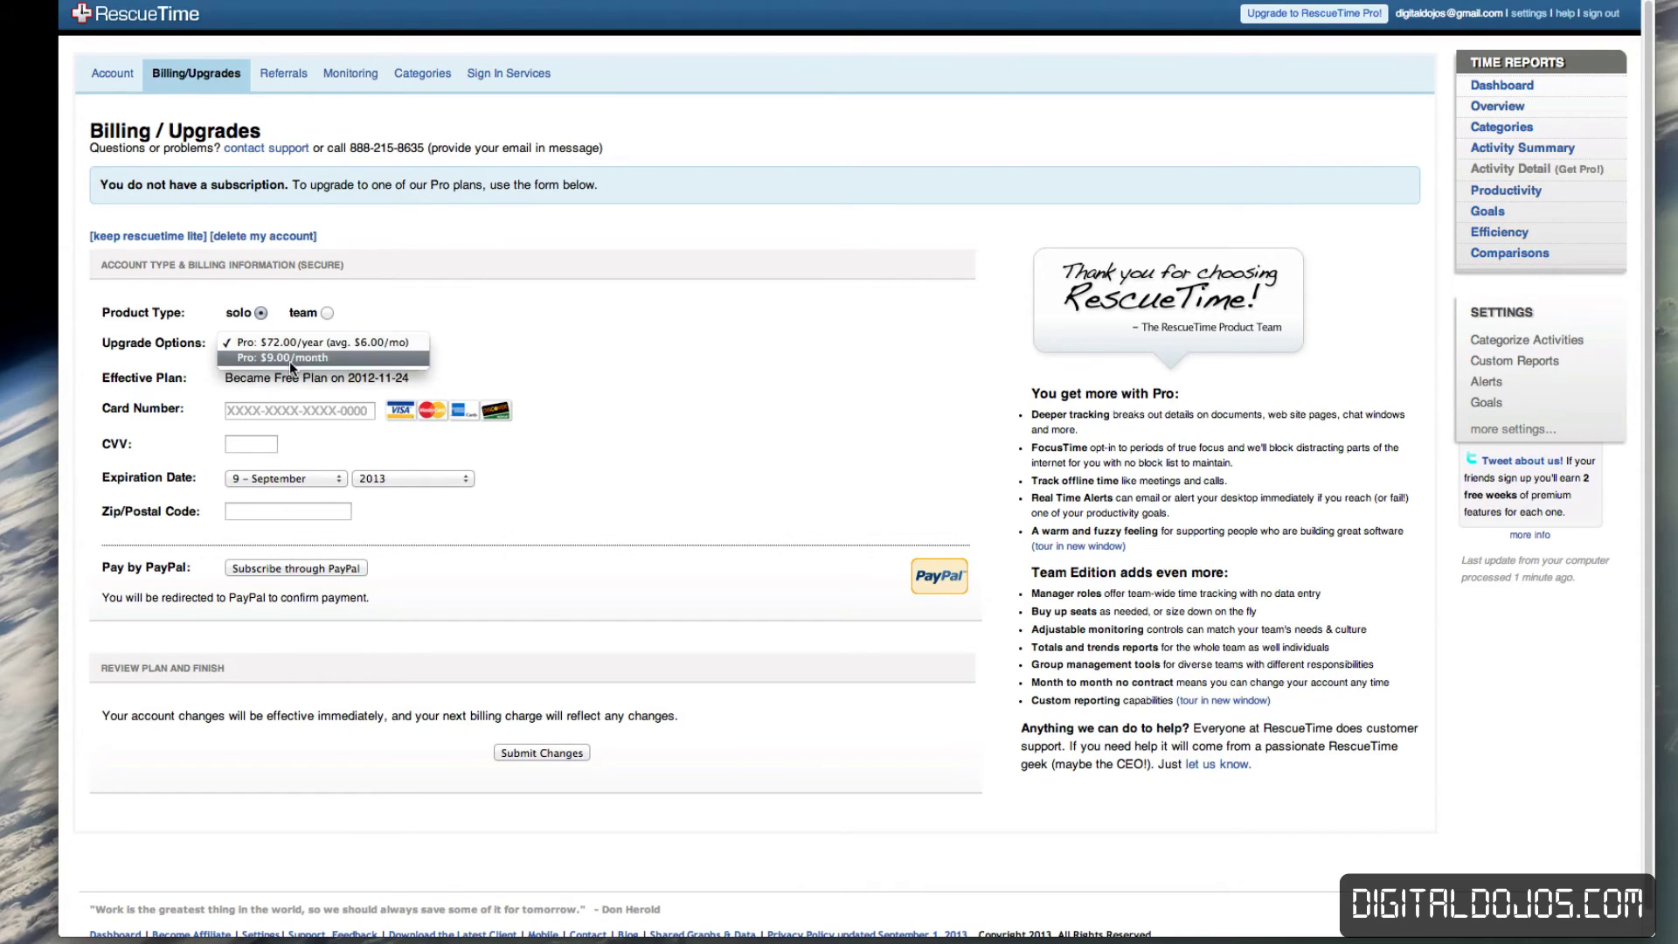
{"action": "left_click", "coordinate": [490, 349]}
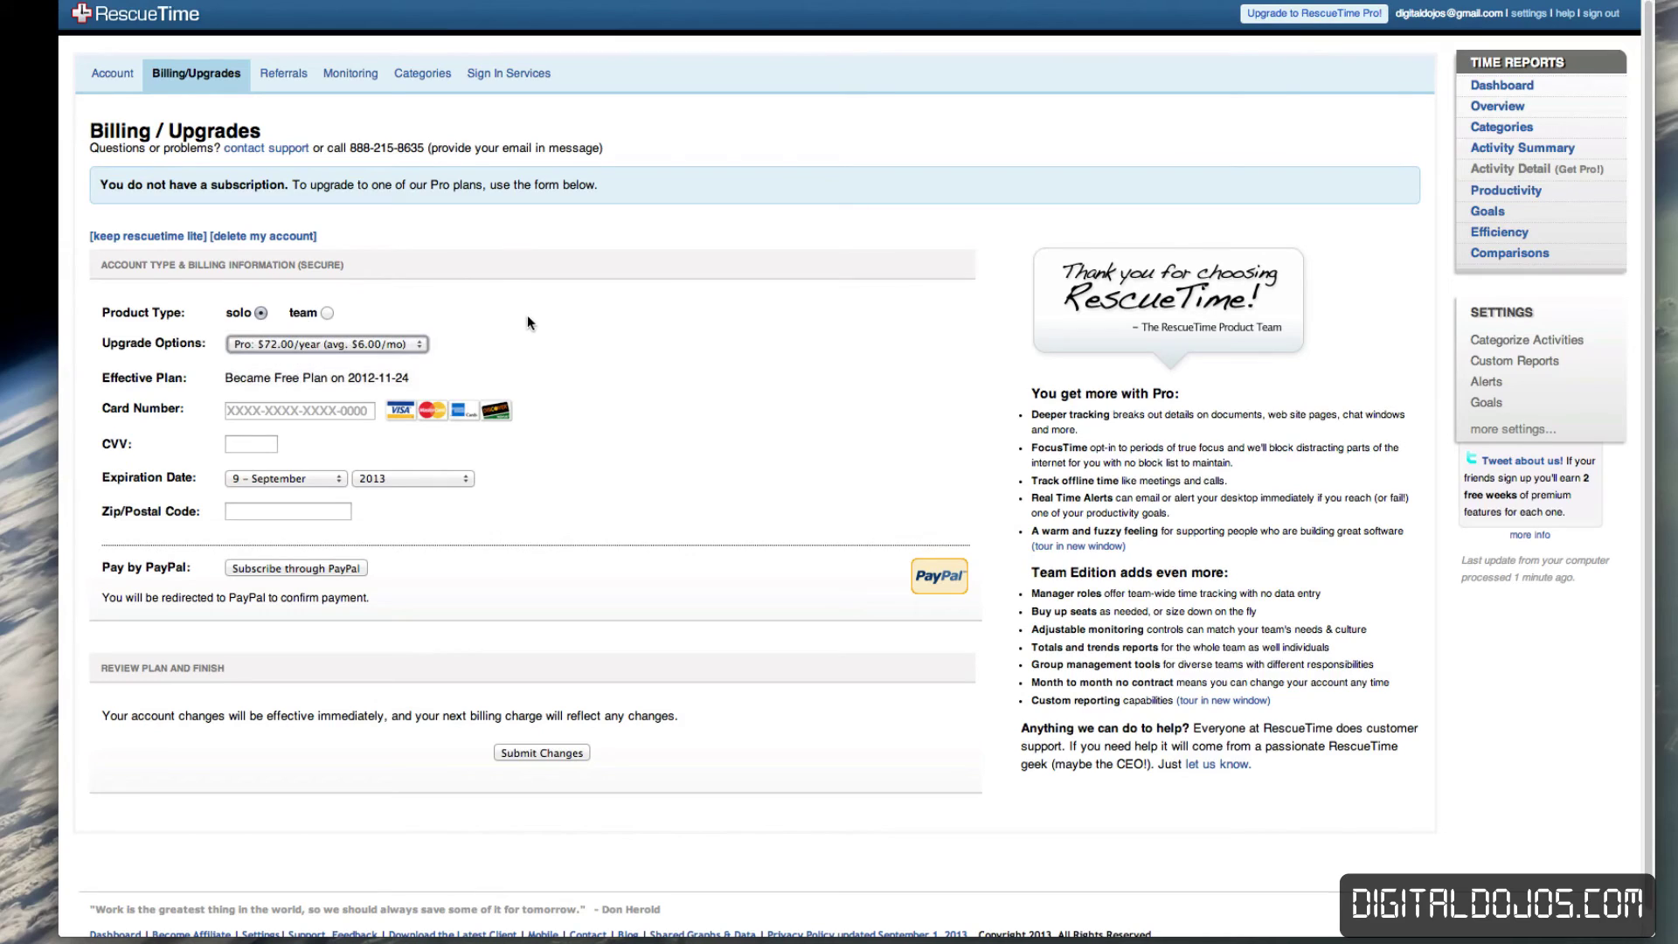
Step: Review the Web Monitoring Options (24 x 7 logging, all web sites), then return to the dashboard
{"action": "left_click", "coordinate": [333, 78]}
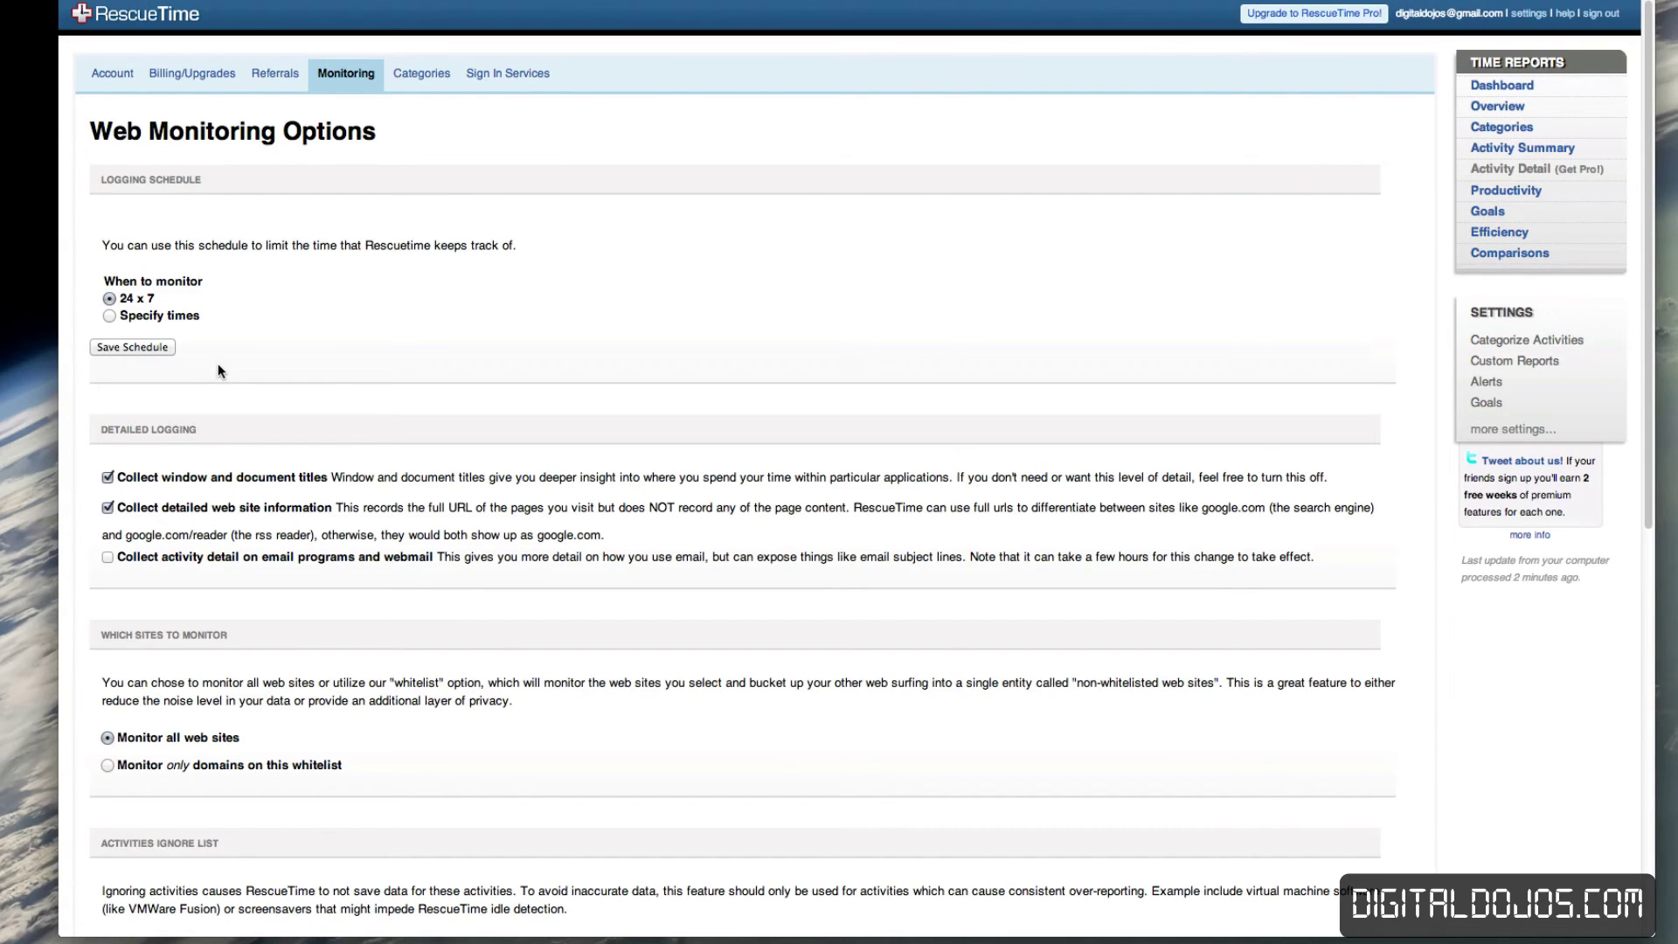
{"action": "scroll", "coordinate": [218, 364], "scroll_direction": "down", "scroll_amount": 10}
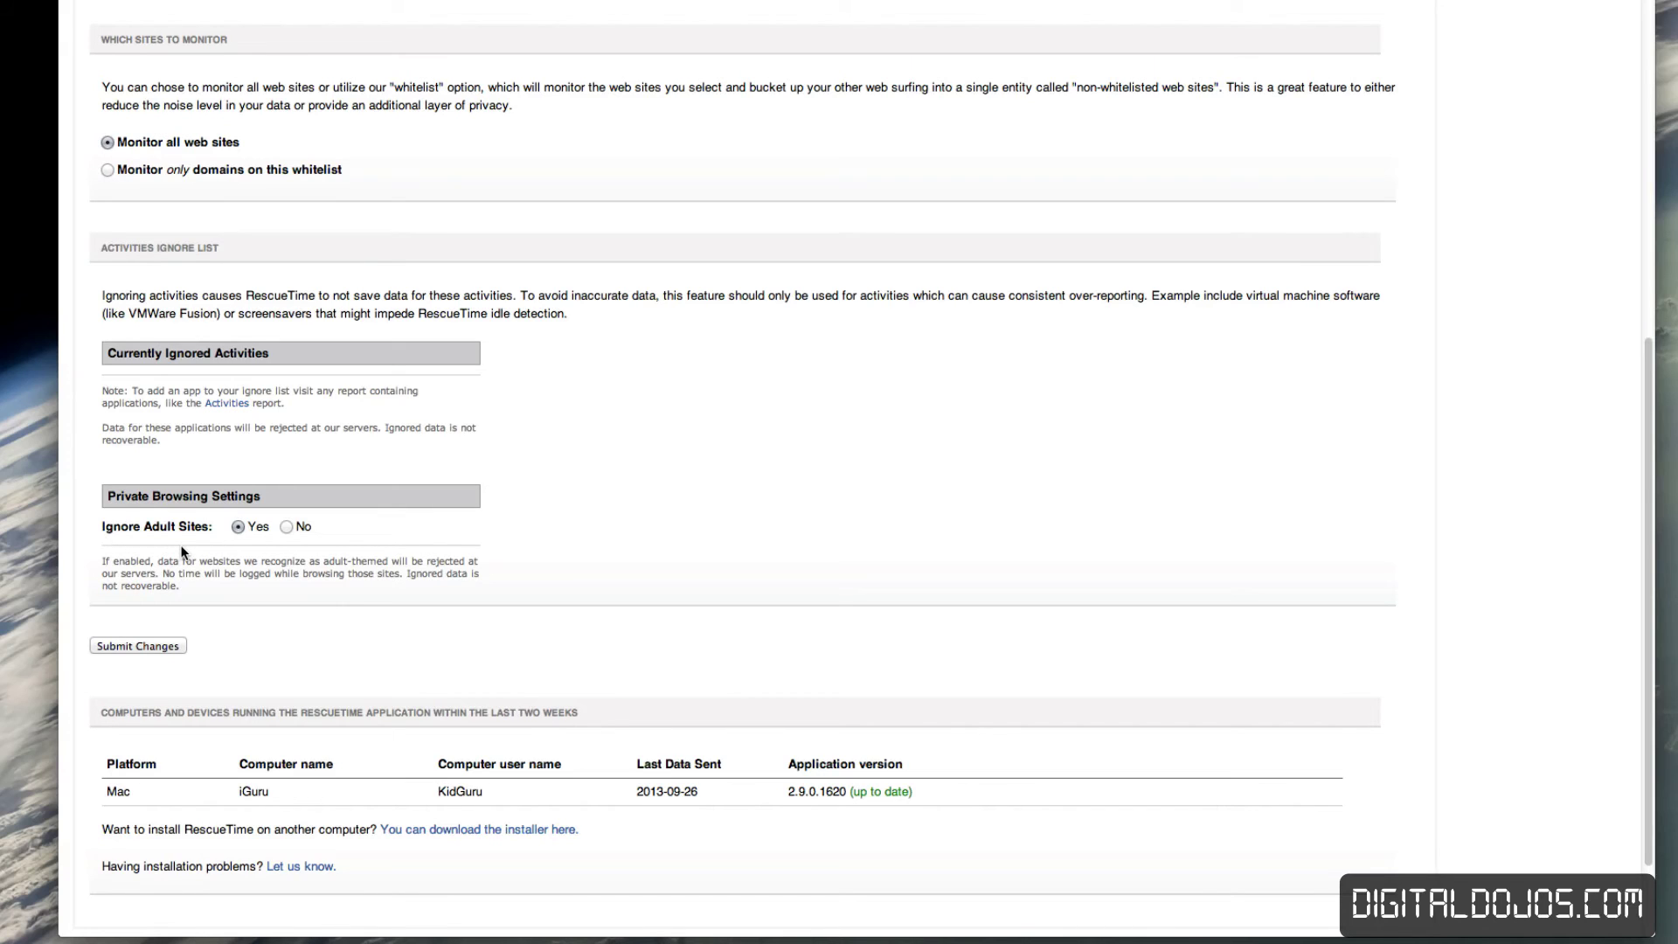
{"action": "scroll", "coordinate": [183, 553], "scroll_direction": "up", "scroll_amount": 1}
{"action": "scroll", "coordinate": [184, 552], "scroll_direction": "down", "scroll_amount": 1}
{"action": "scroll", "coordinate": [241, 581], "scroll_direction": "up", "scroll_amount": 1}
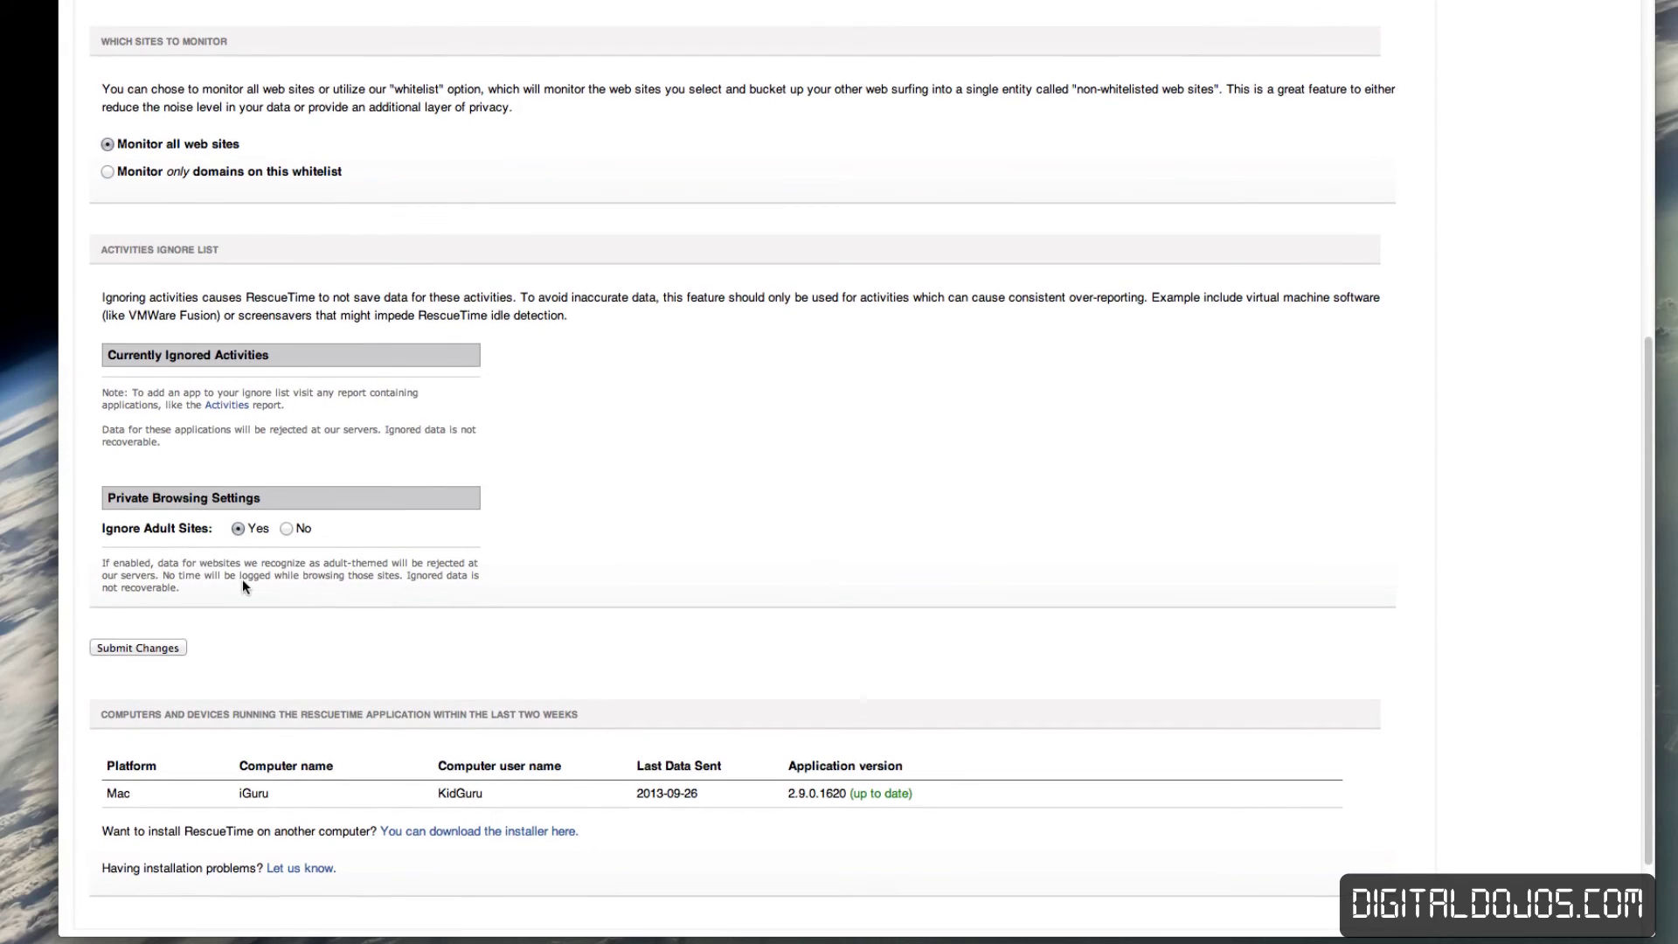
{"action": "scroll", "coordinate": [244, 566], "scroll_direction": "down", "scroll_amount": 1}
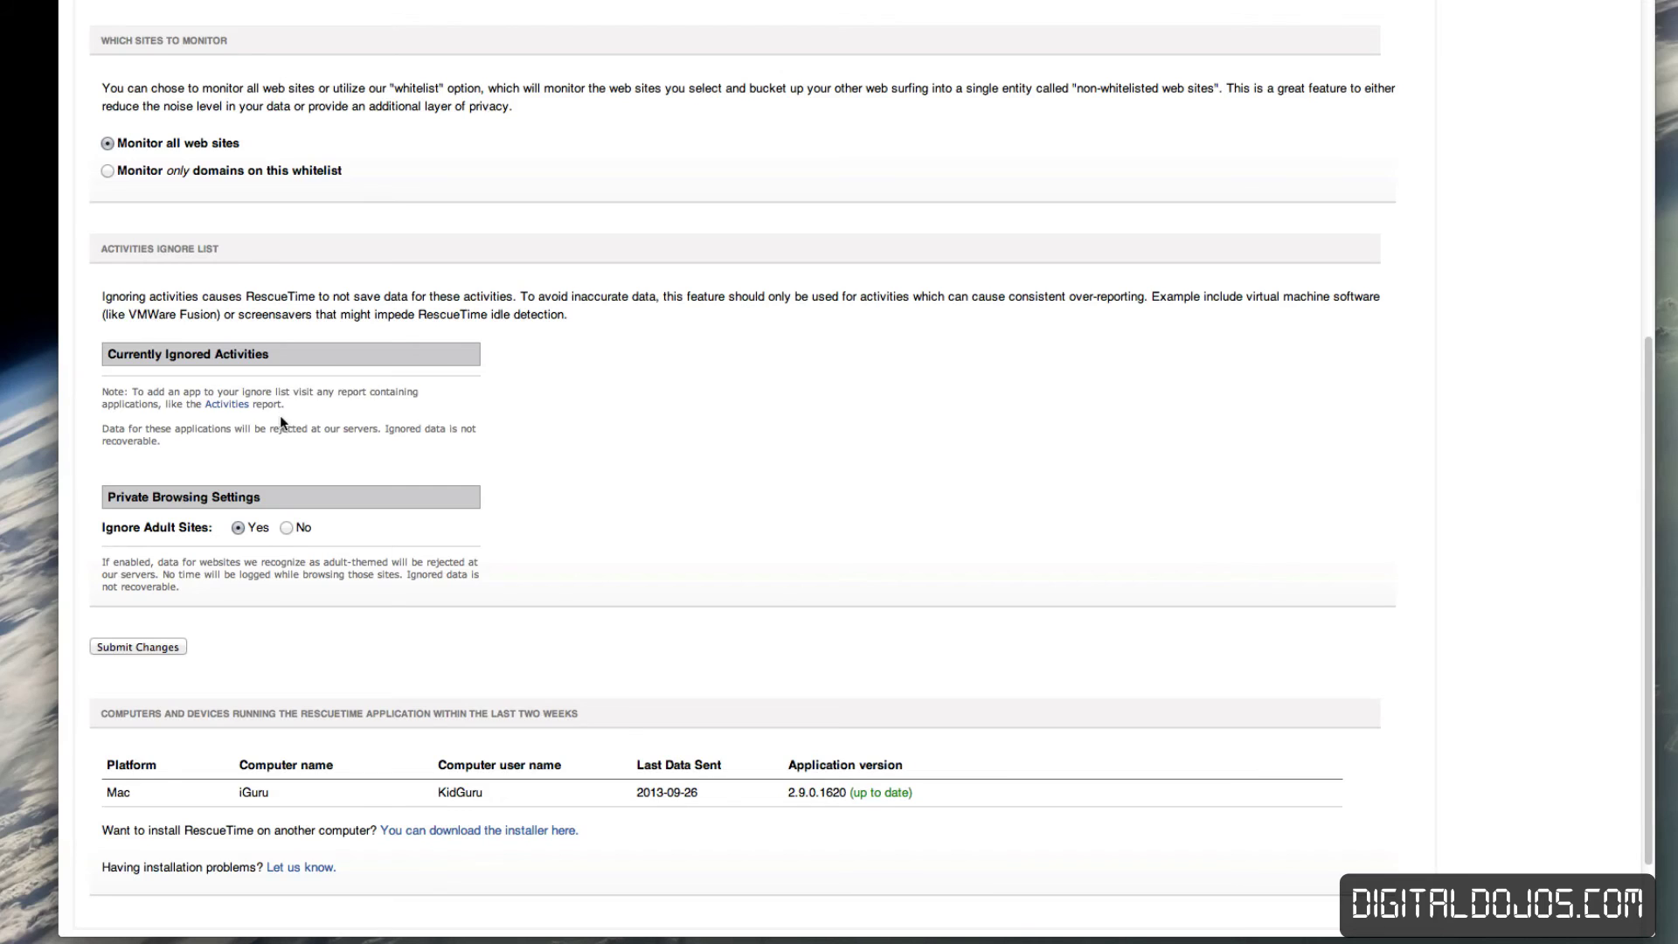
{"action": "scroll", "coordinate": [185, 525], "scroll_direction": "up", "scroll_amount": 10}
{"action": "left_click", "coordinate": [122, 23]}
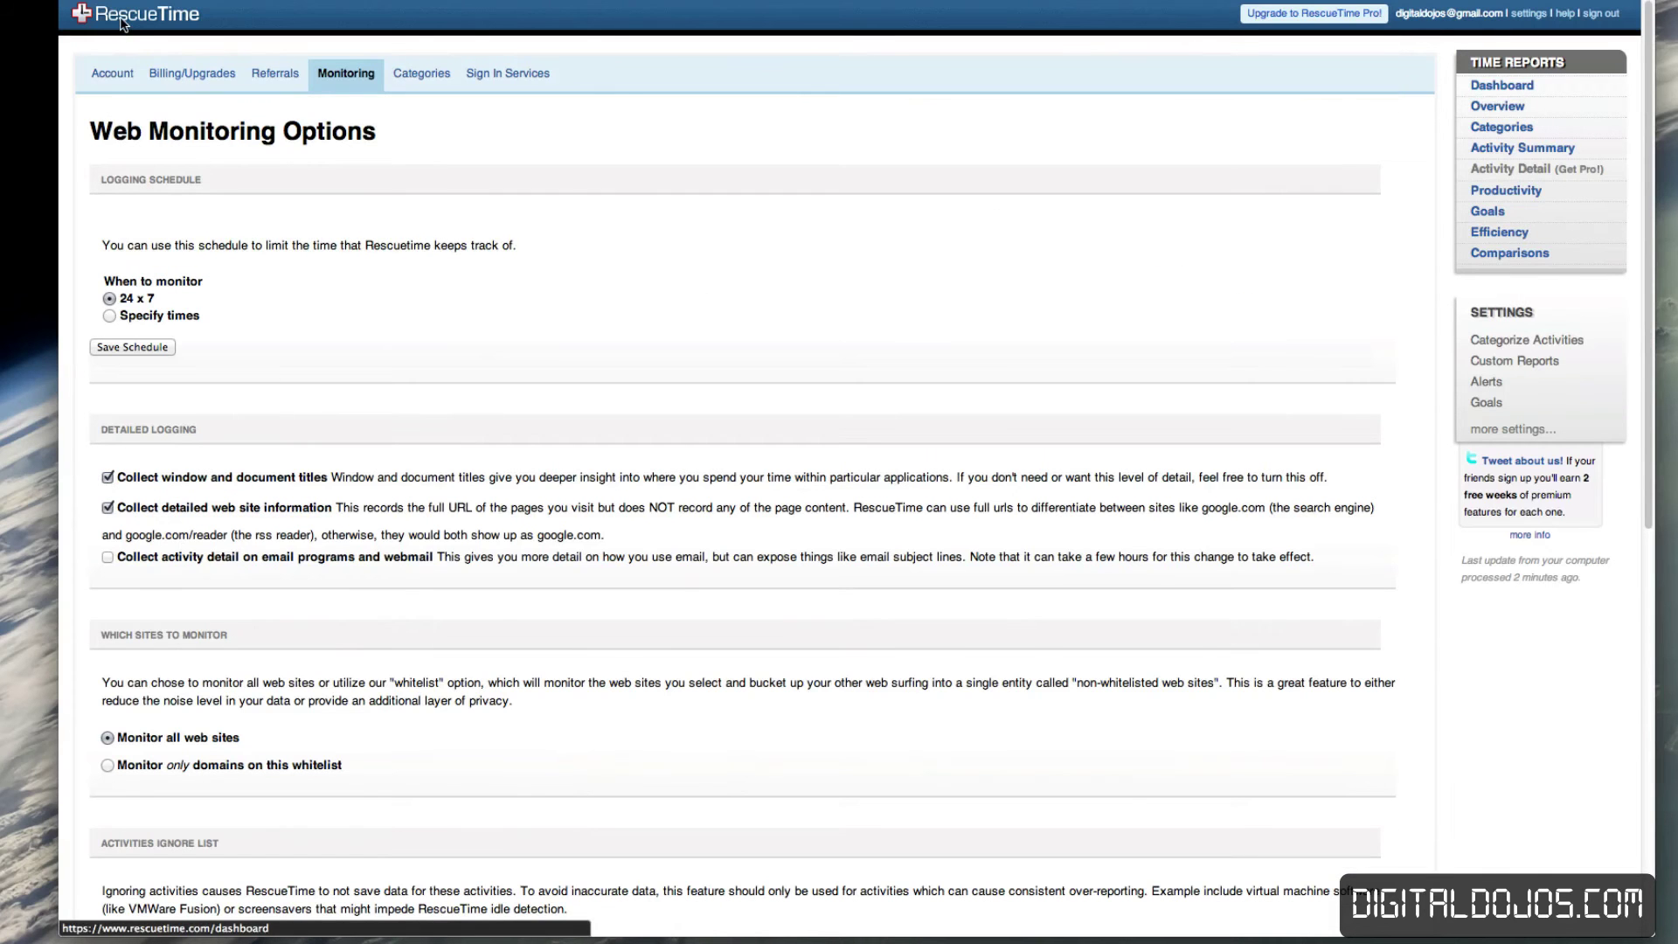